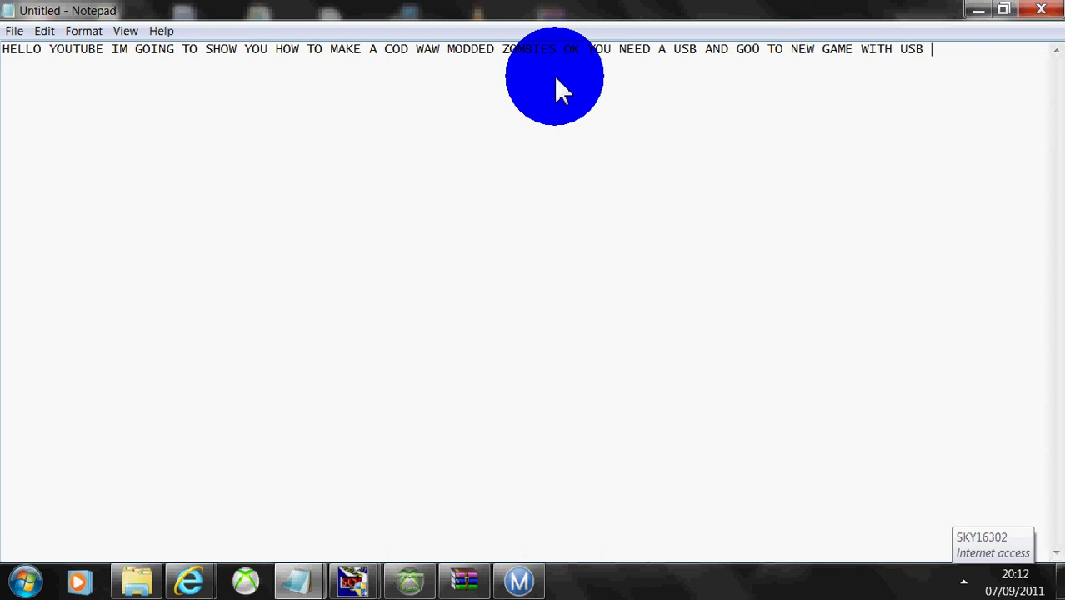
Step: Continue the note with "AND NOW GO TO COMPUTTER WITH THIS ILL PUT USB XPLORER IN DESCRIPION"
text(AND NOW GO TON)
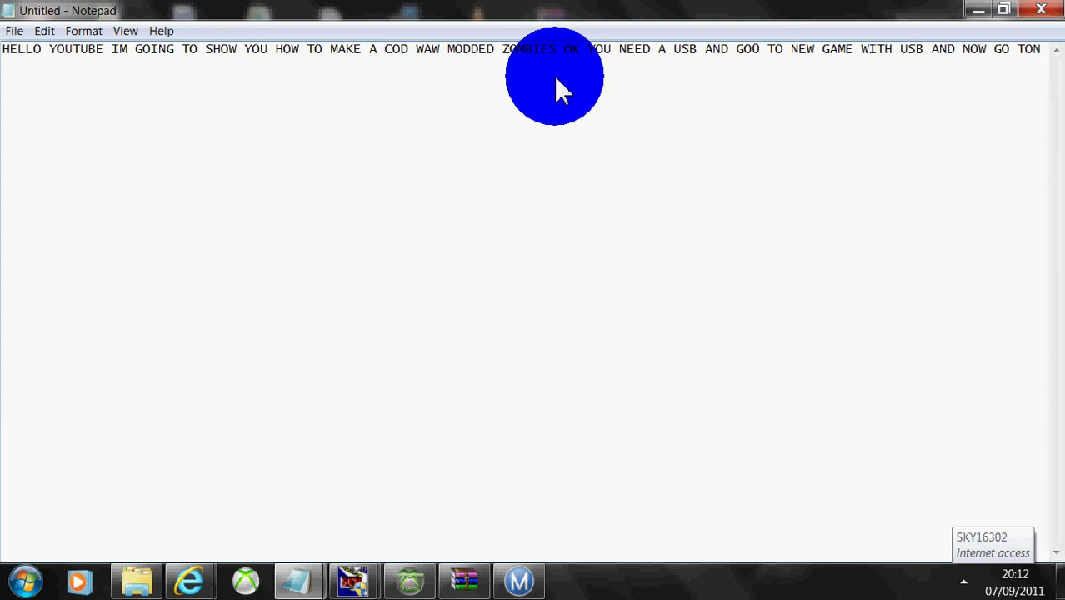
key(BackSpace)
key(BackSpace)
text(O COMPUTTER WITH )
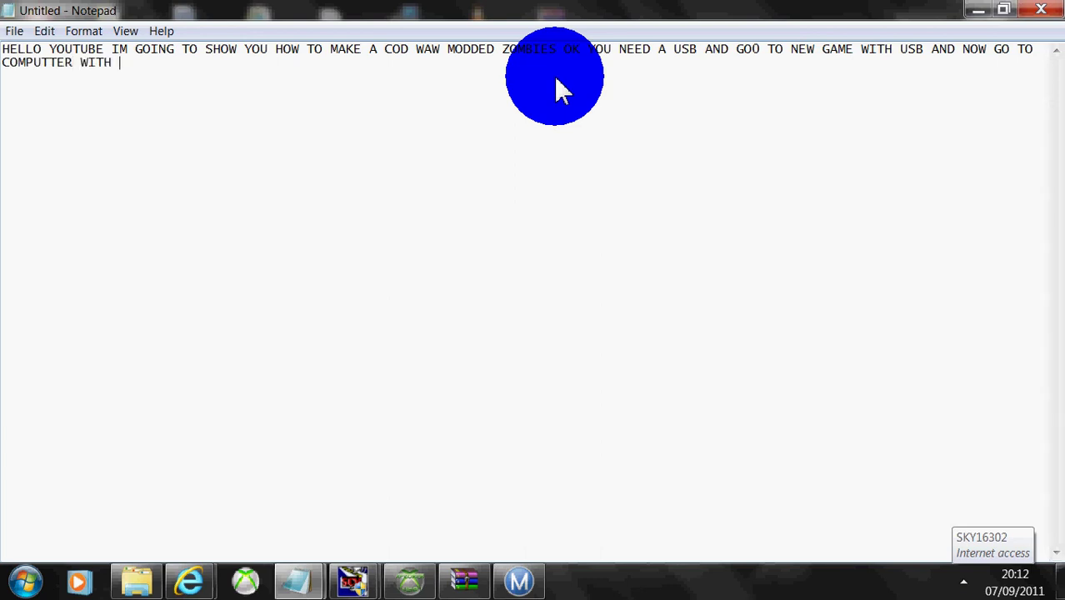
text(THIS ILL PUT)
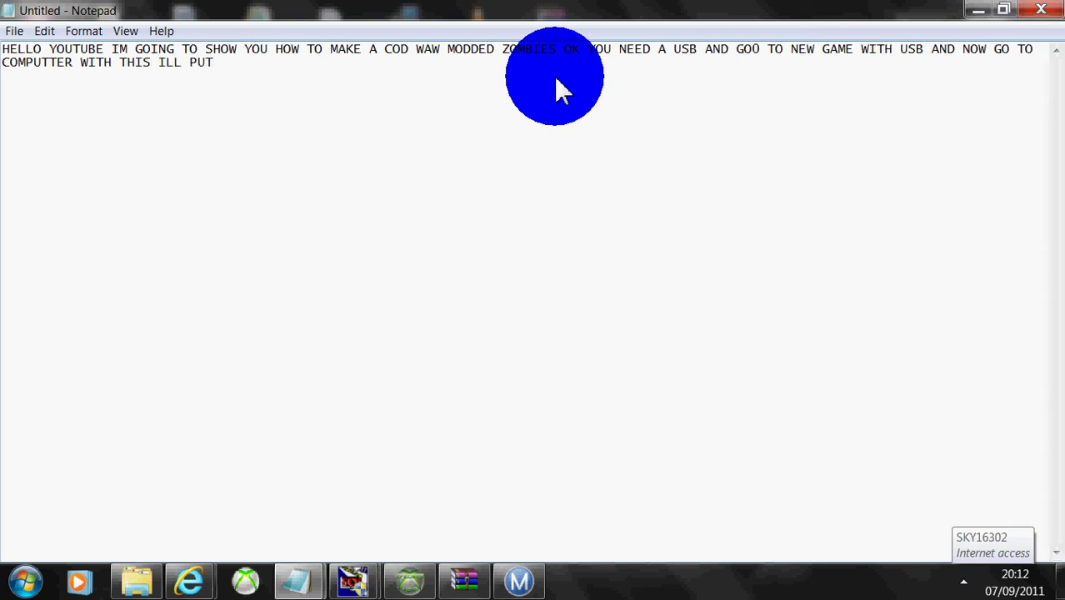
text( USB XPLORER)
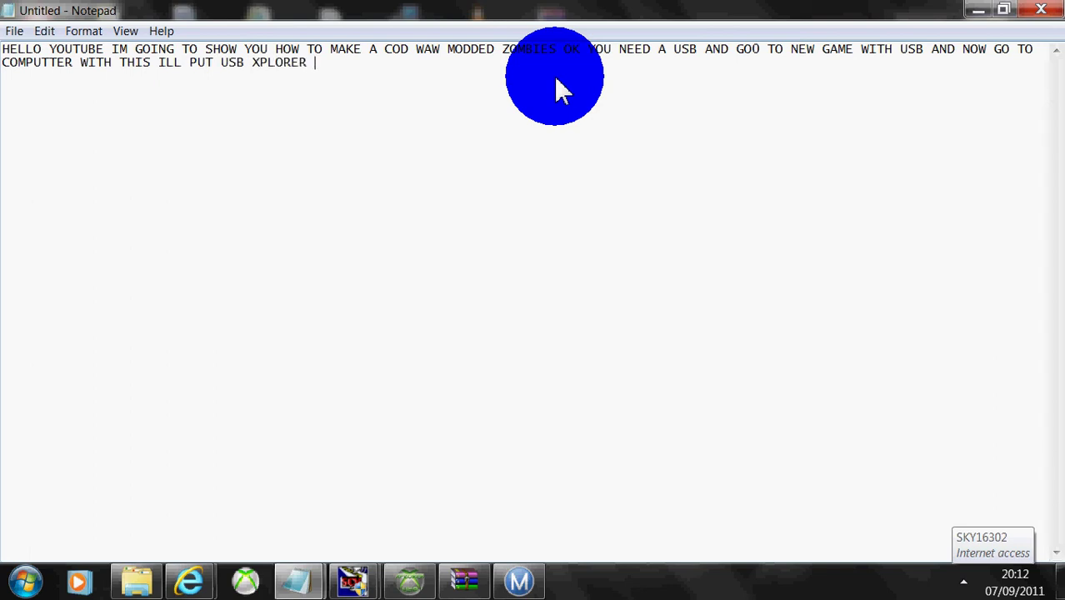
text( IN DES)
text(CRIPIO)
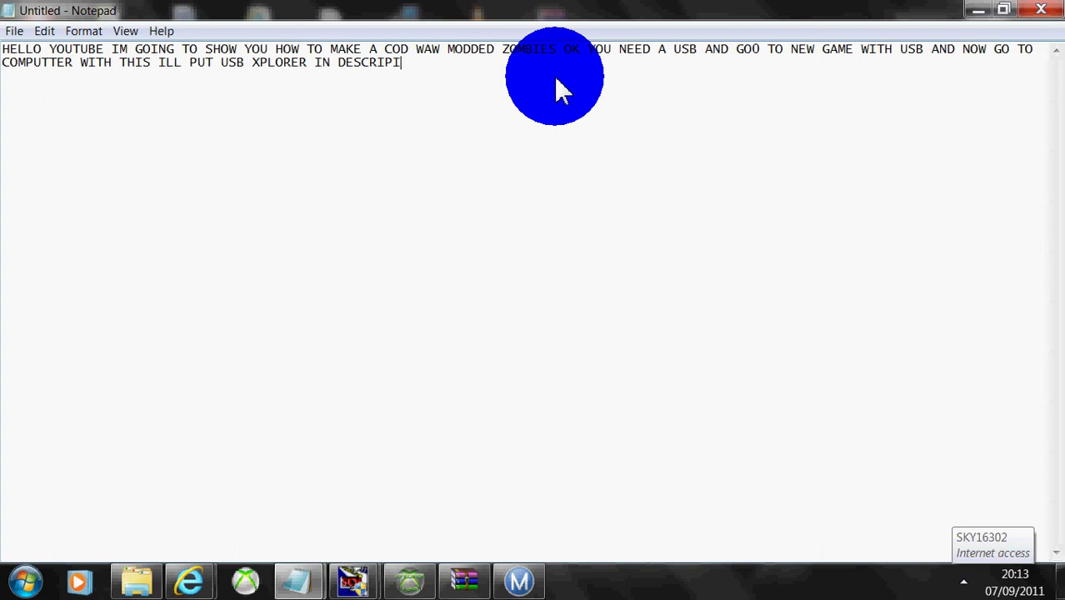
text(N)
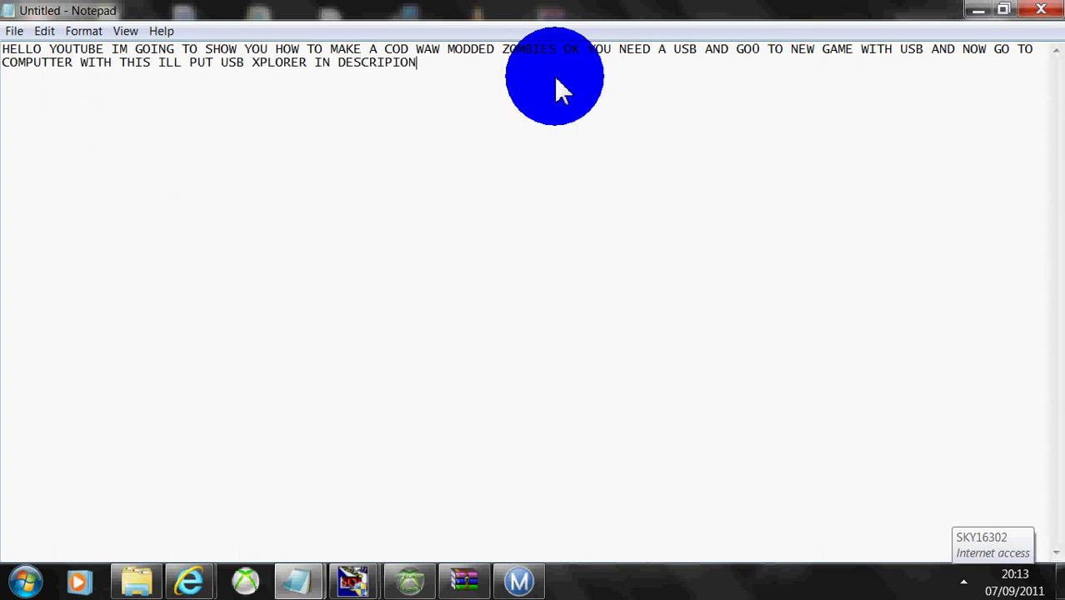
Step: Switch to Usb Xtaf Gui and open the USB memory unit E: through the device selector
click(979, 10)
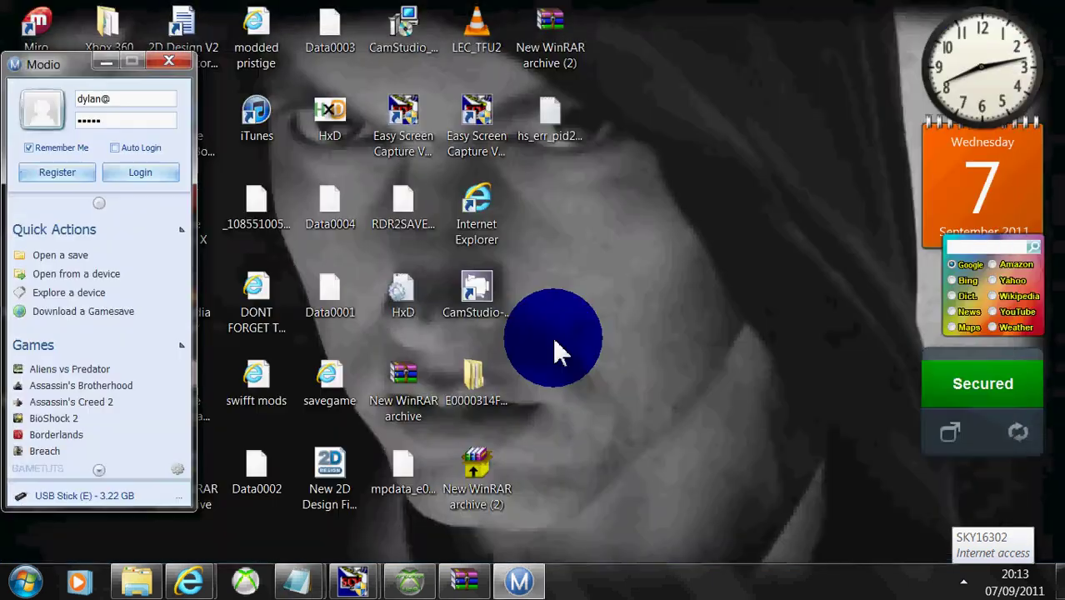
click(423, 586)
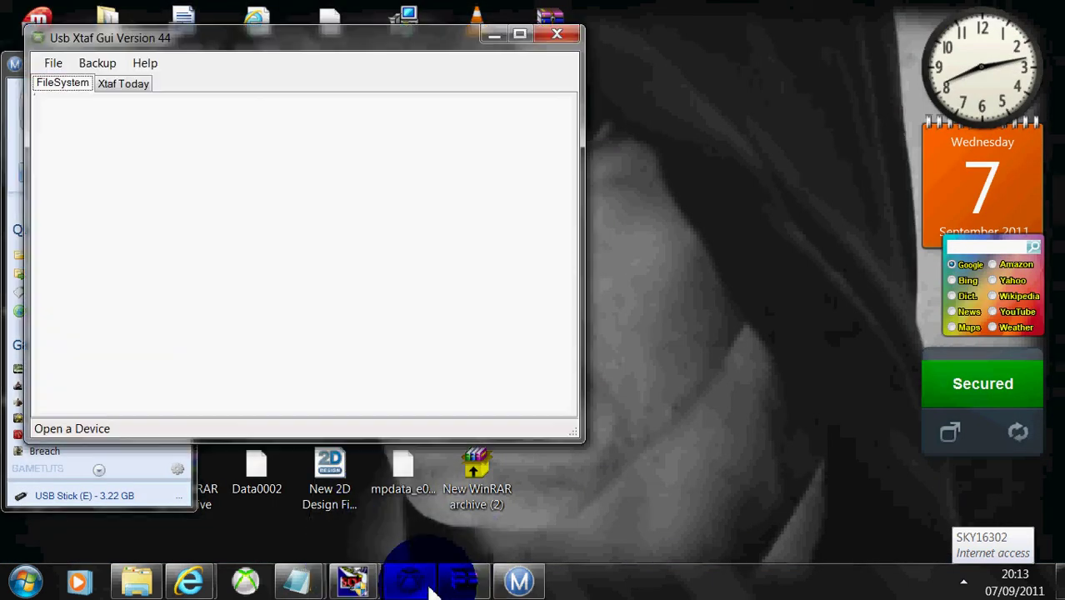
click(53, 72)
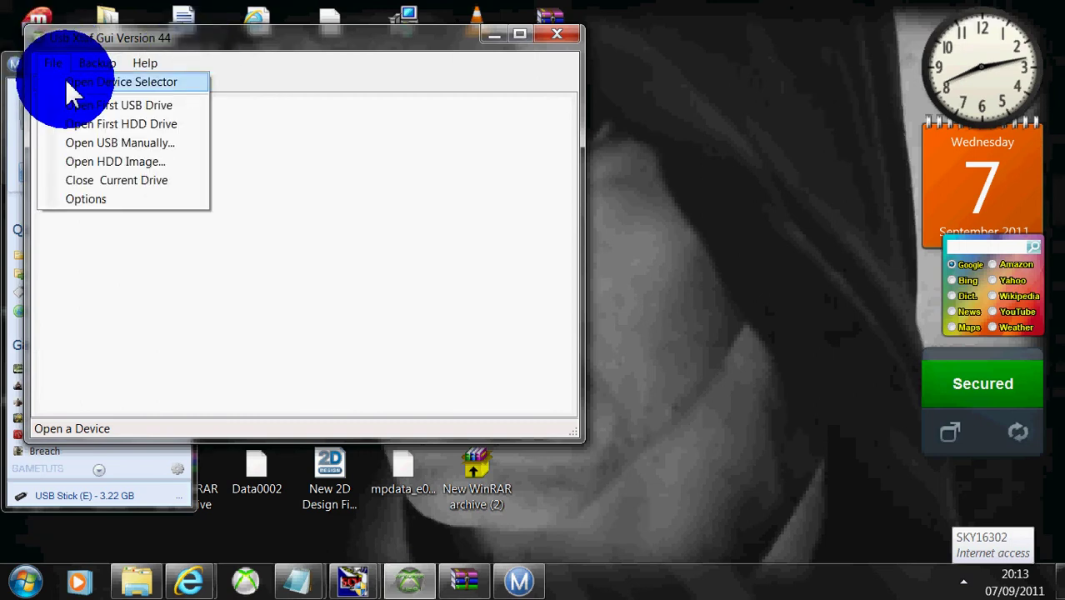
click(68, 83)
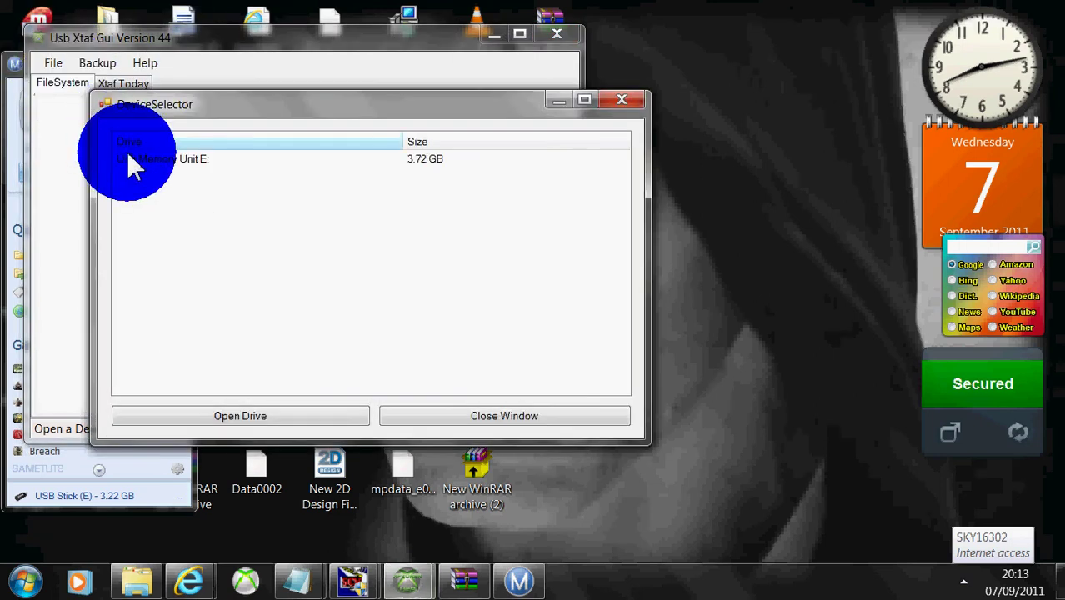
double_click(131, 160)
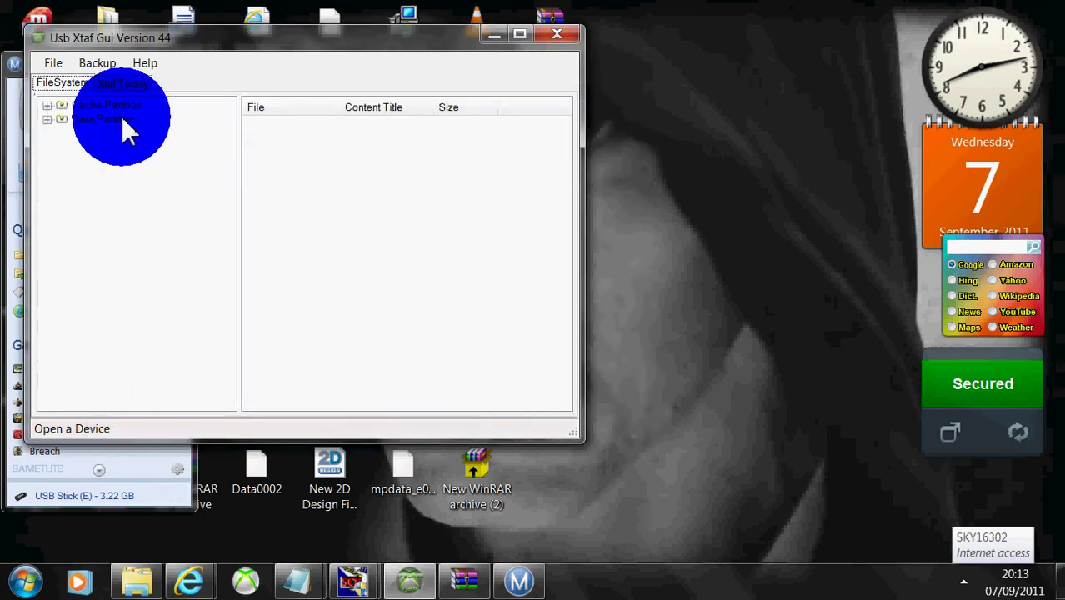
Step: Open the Content folder of the Data Partition and select the first profile folder in it
double_click(123, 120)
click(255, 121)
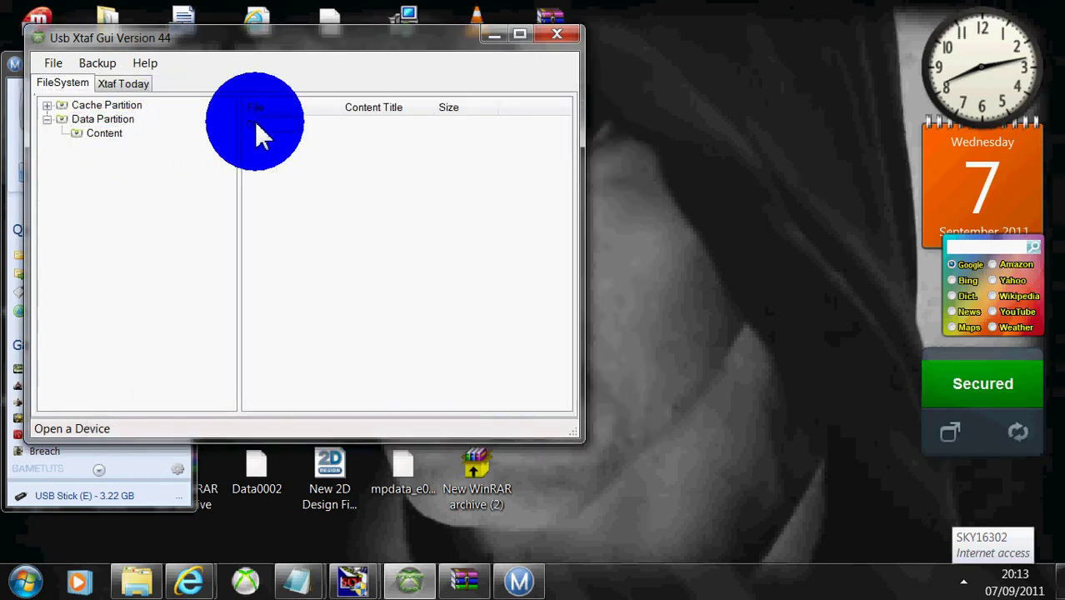
double_click(256, 127)
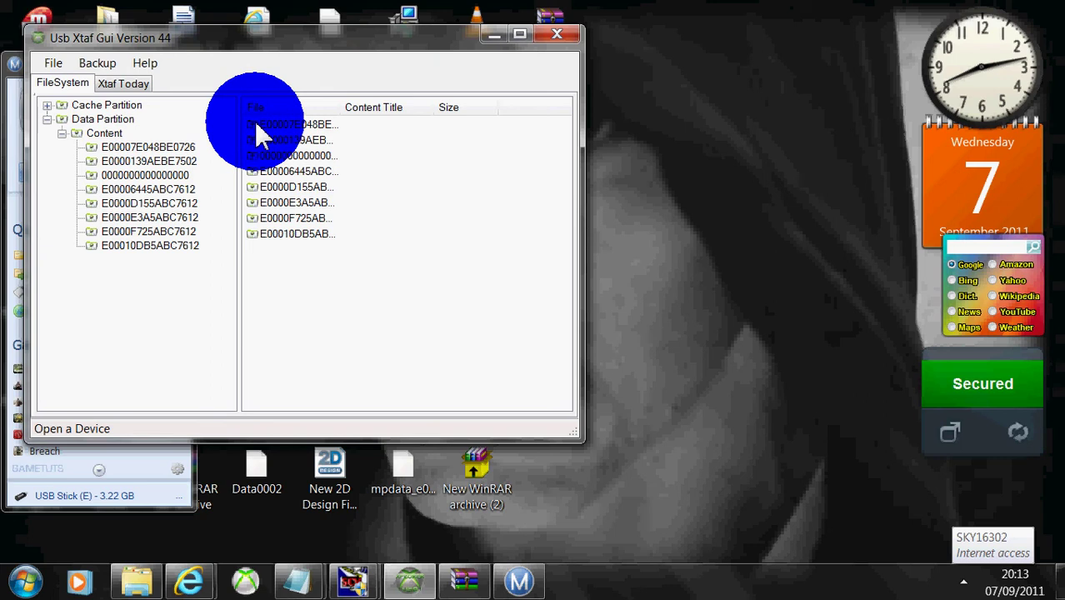
click(257, 126)
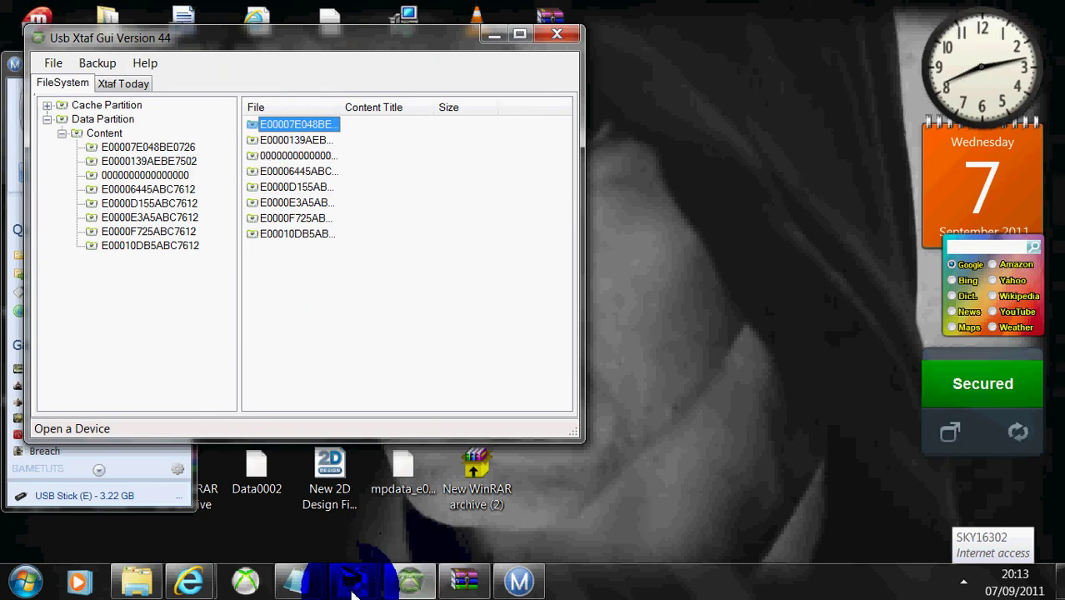
Step: Switch to Notepad and add "SELECTE YOUR PROFILE NAME" to the end of the note
mouse_move(301, 580)
click(429, 507)
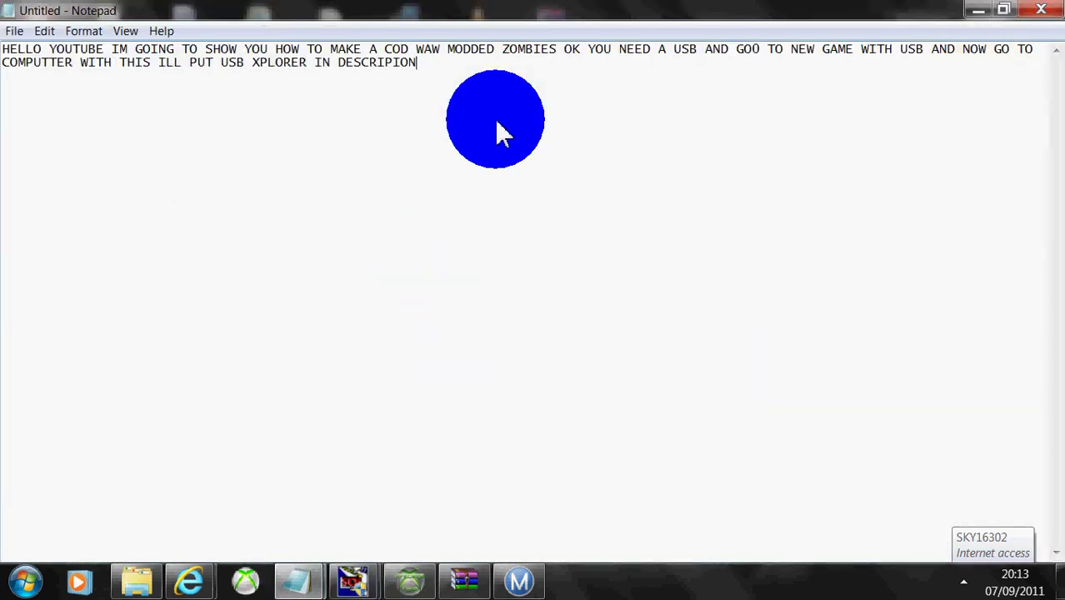
text(SELECTE YOUR P)
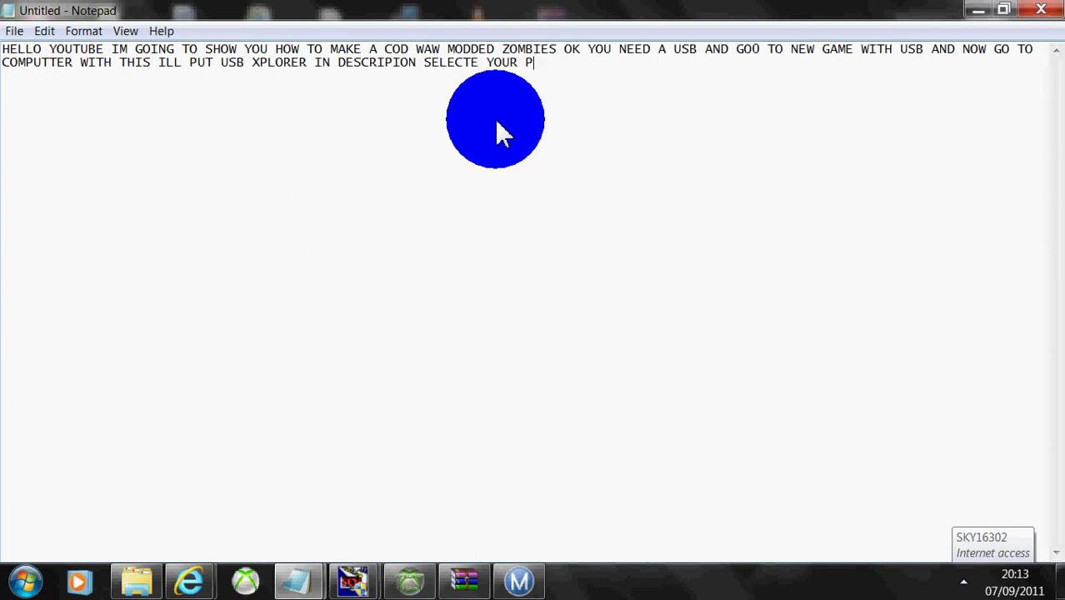
text(ROFI)
text(LR NAME)
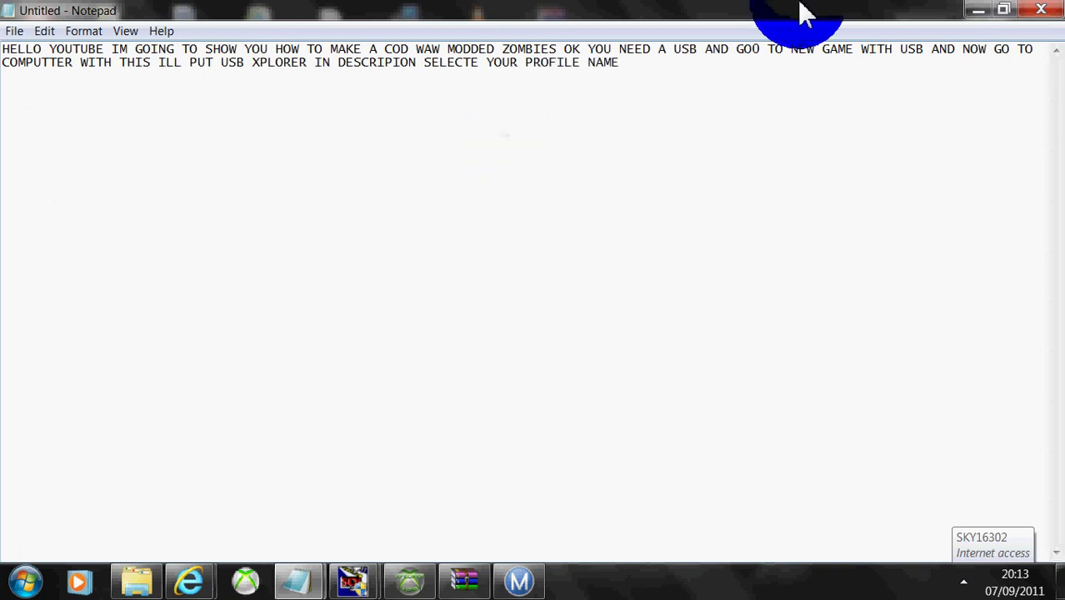
Step: Return to Usb Xtaf Gui and browse the first profile folder through 4156081C and 00000001 to the savegame.svg file
click(981, 10)
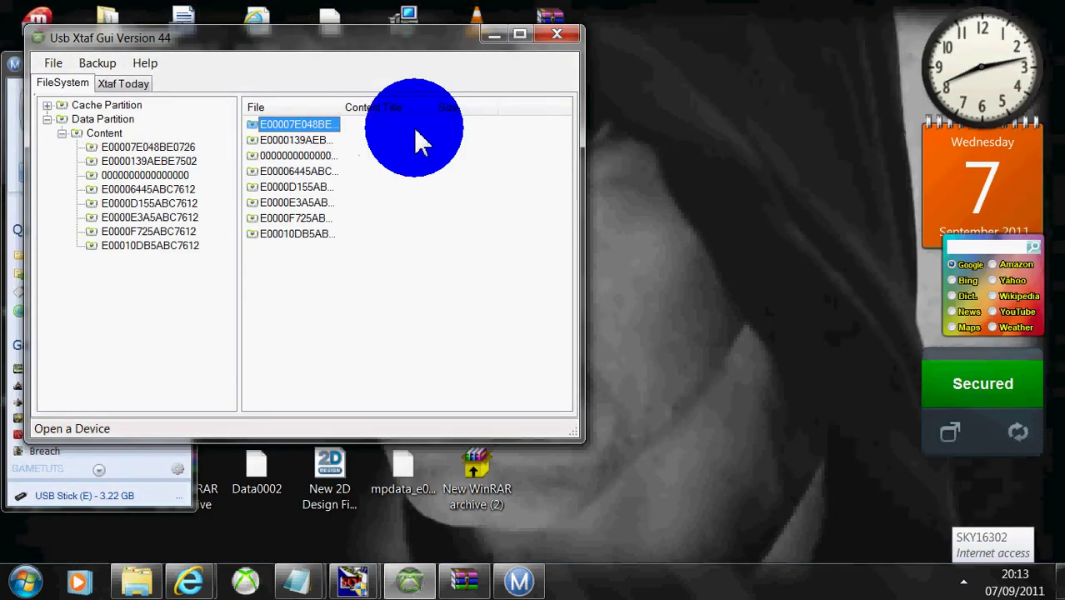
double_click(336, 130)
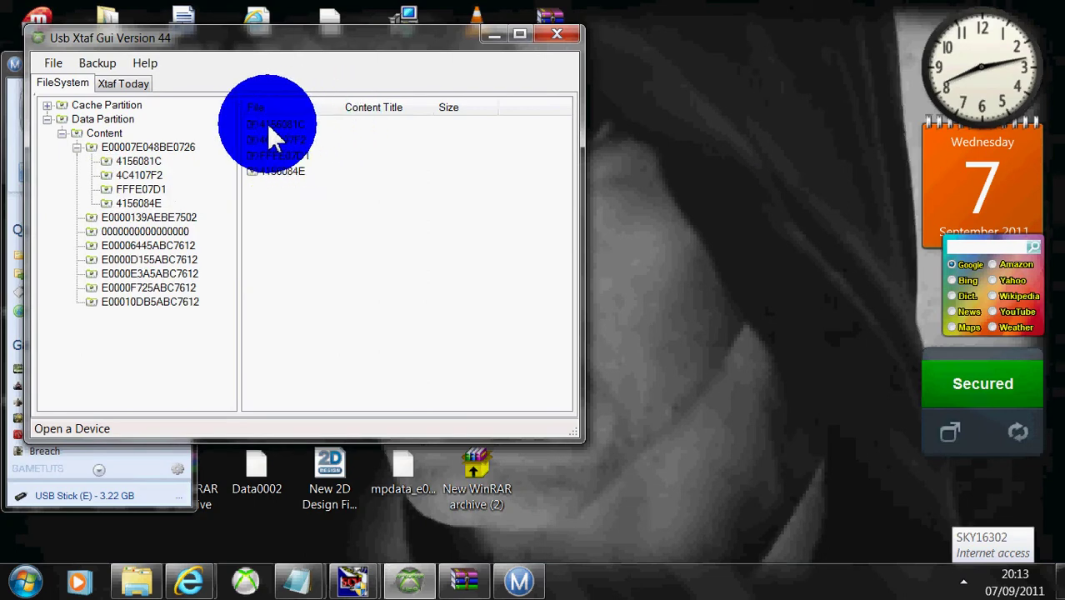
double_click(302, 125)
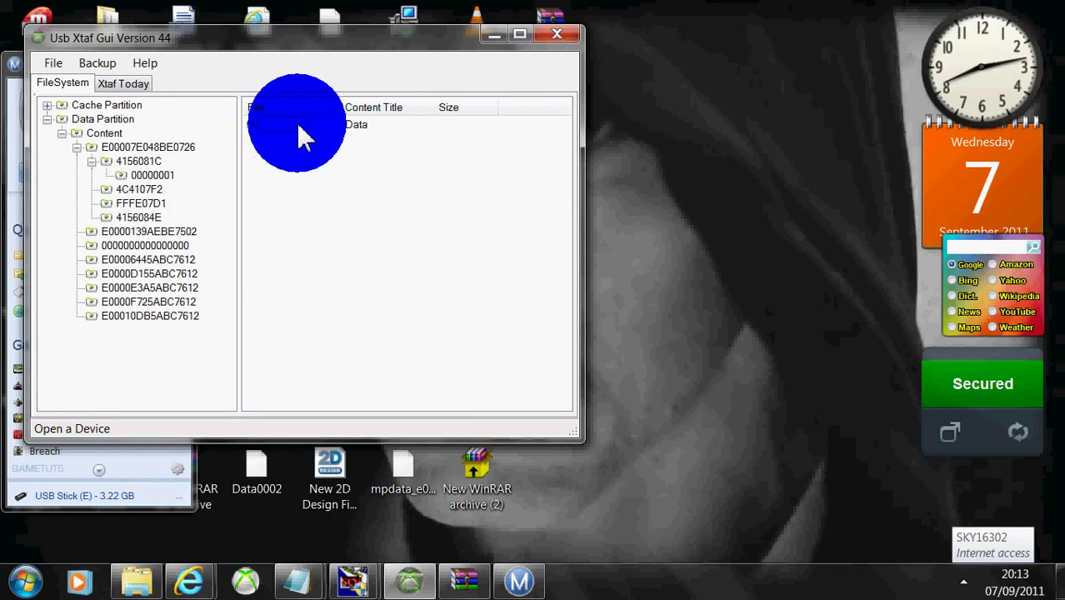
double_click(300, 127)
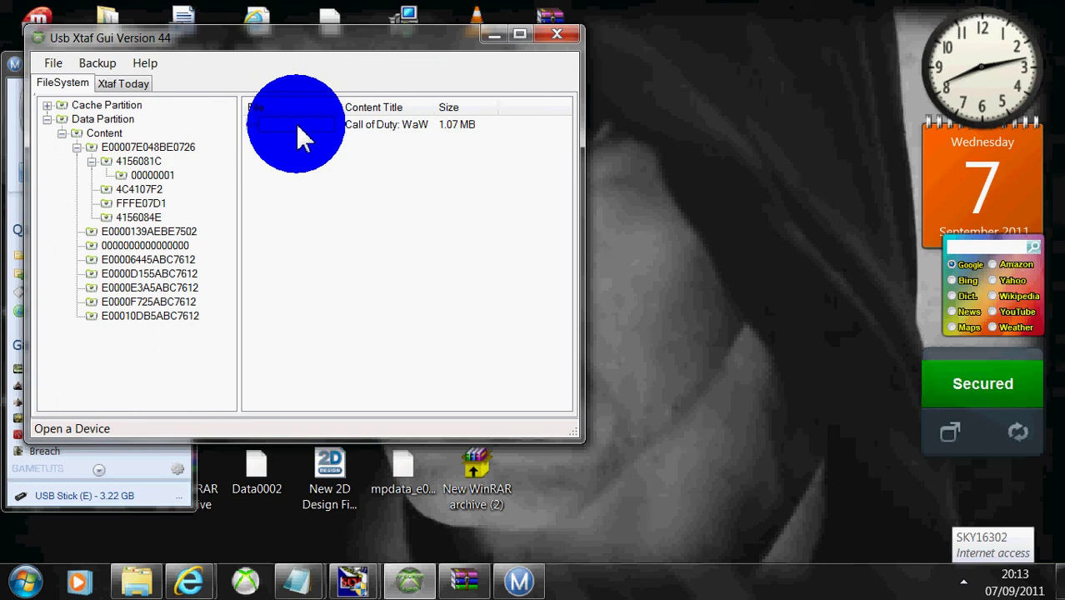
right_click(298, 126)
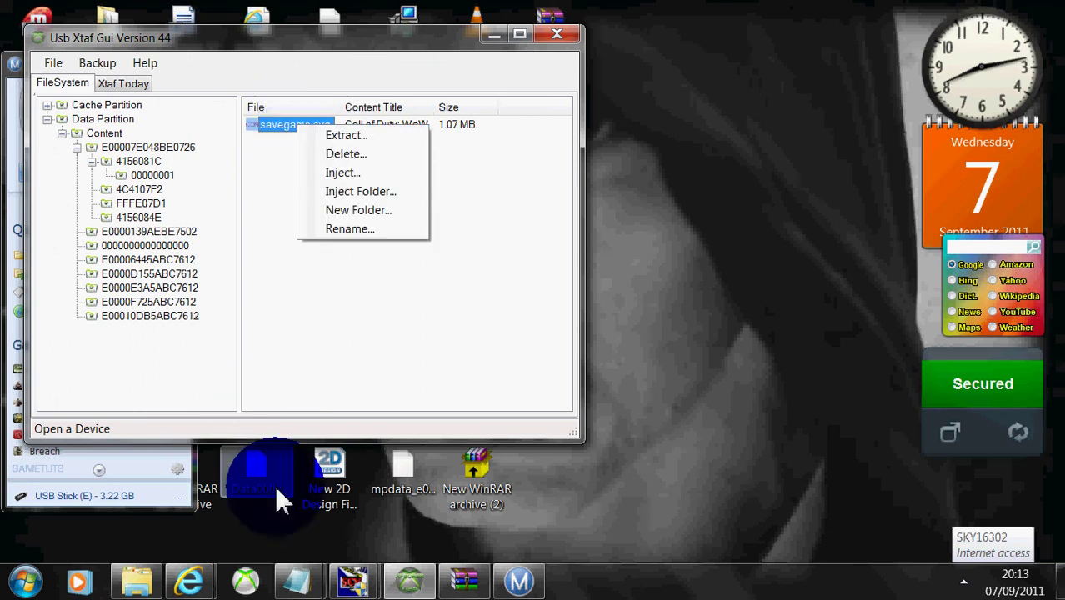
Step: Switch to Notepad and add "NOW EXTRACT WAW SAVE EXTRACT MEANS COPY TO A FOLDER" to the note
click(298, 581)
click(362, 534)
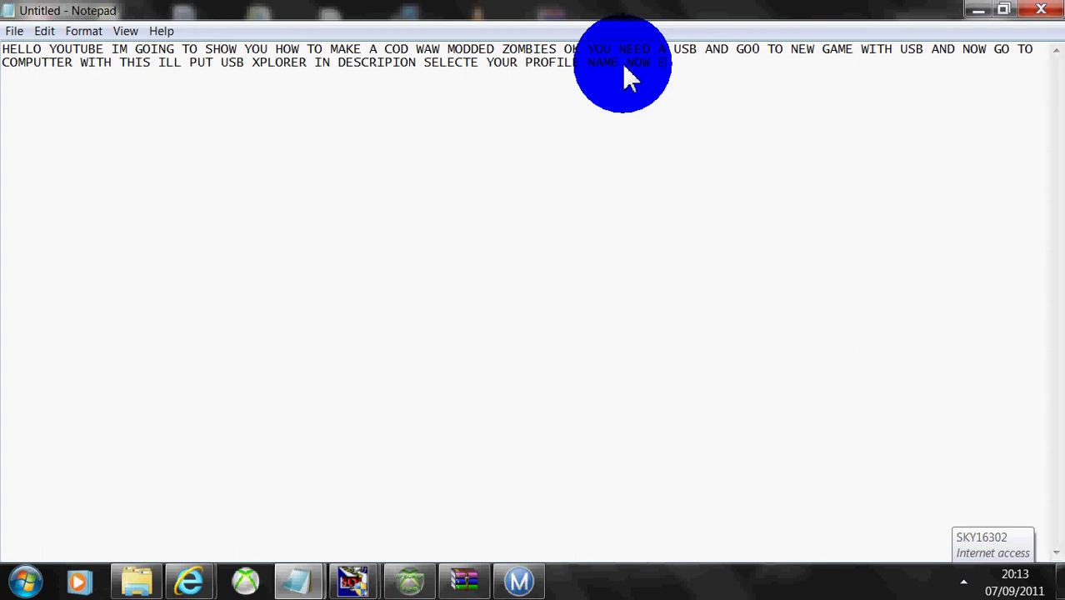
text(EXTRACT WAW S)
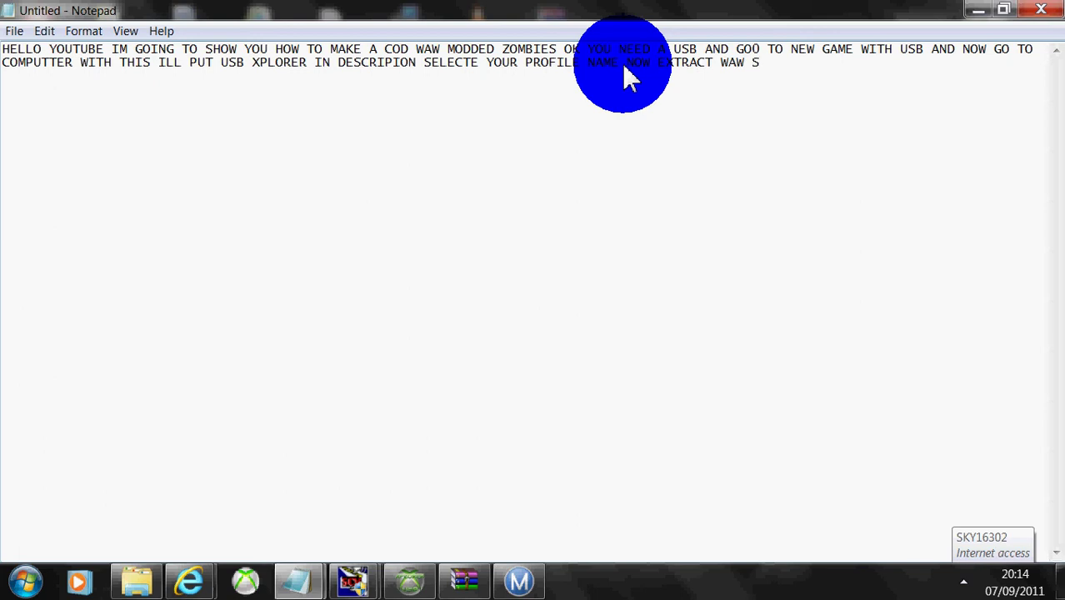
text(AVE EXTRACT MEANS)
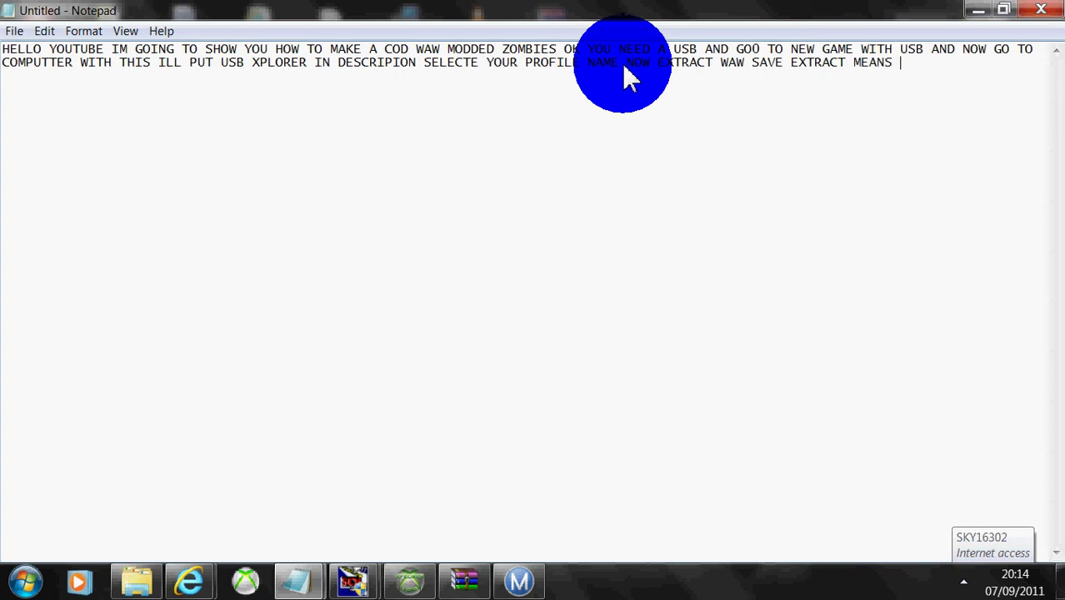
text( COPY TO A FOLDER)
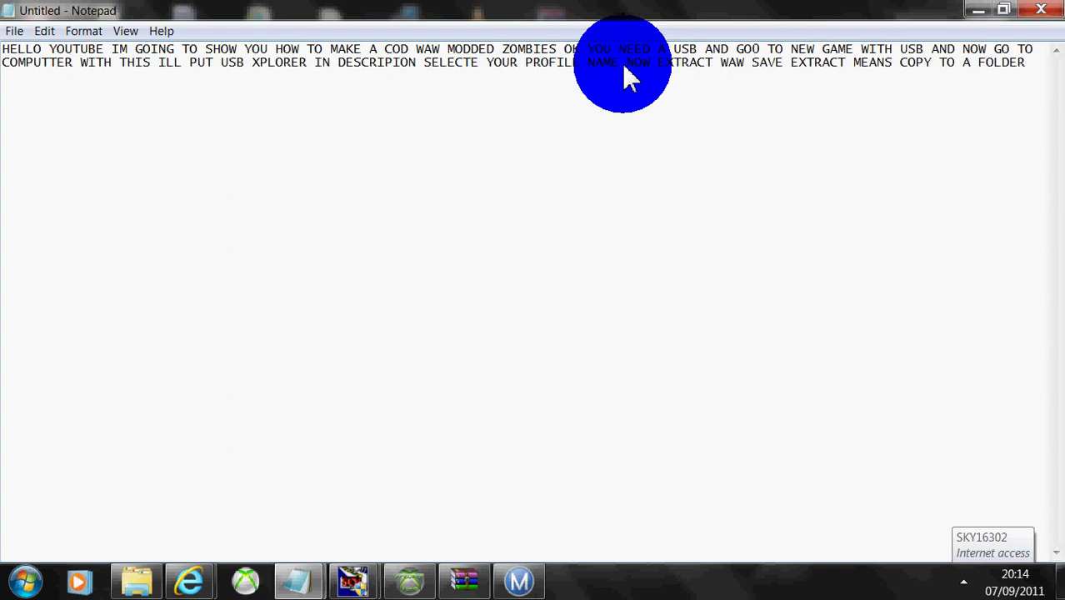
Step: Back in Usb Xtaf Gui, extract savegame.svg to the "my profile save" documents folder, replacing the existing file
click(978, 10)
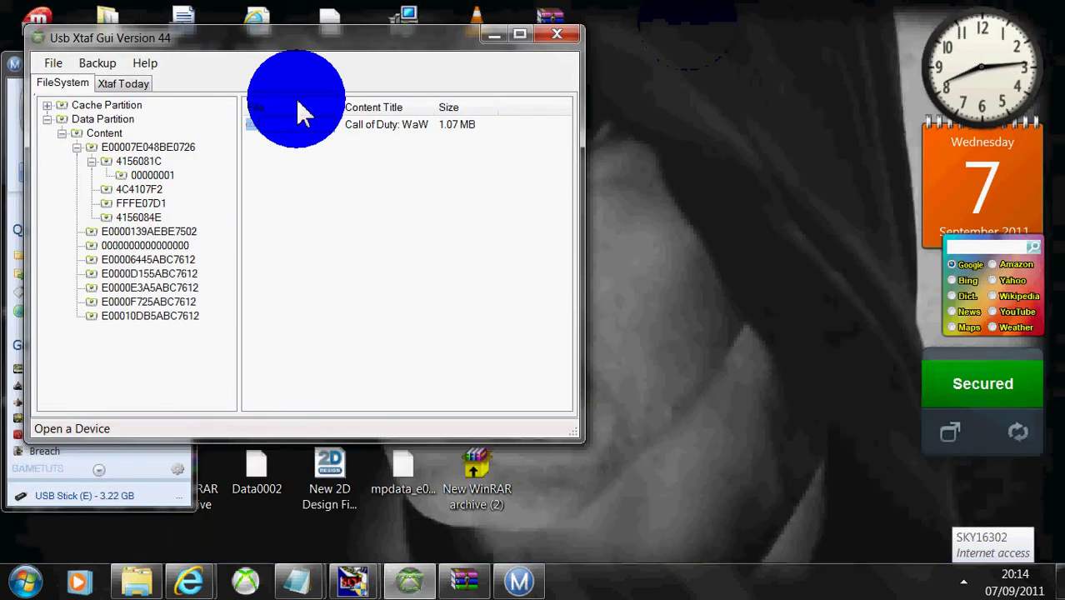
right_click(292, 122)
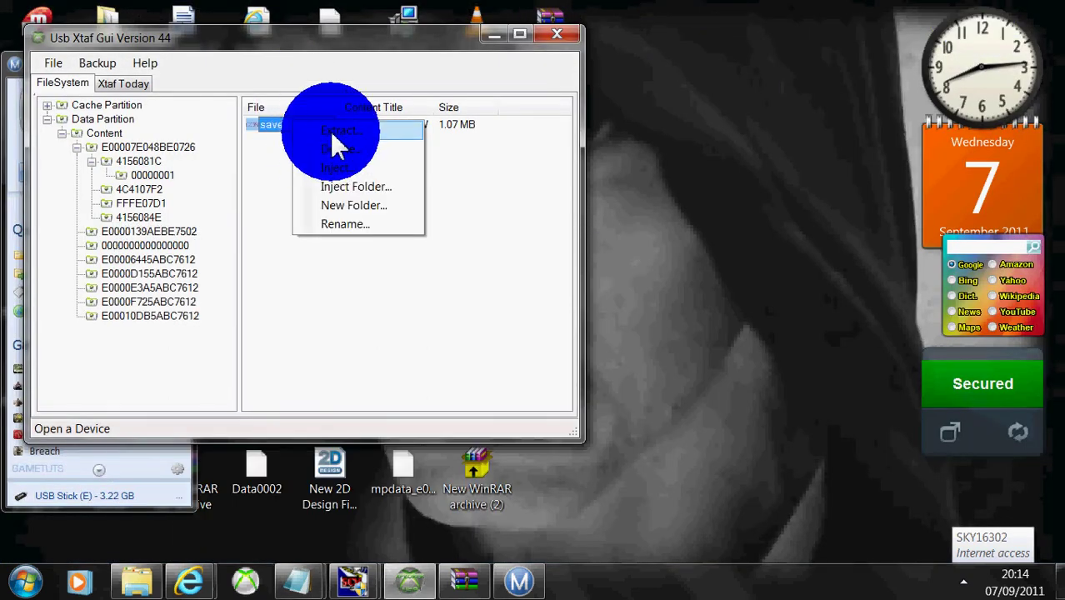
click(335, 131)
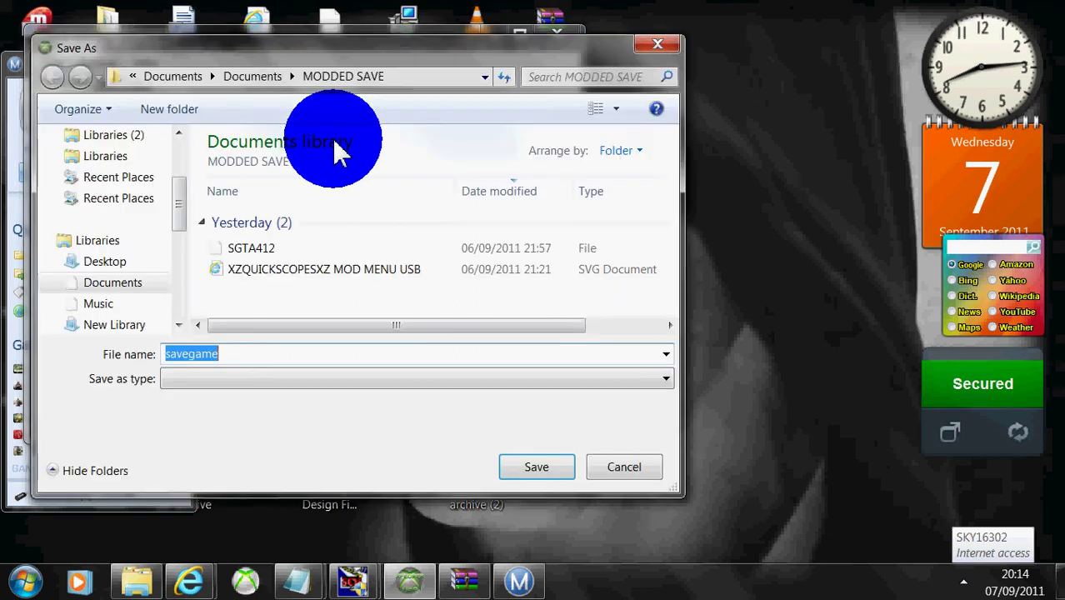
click(248, 84)
double_click(257, 252)
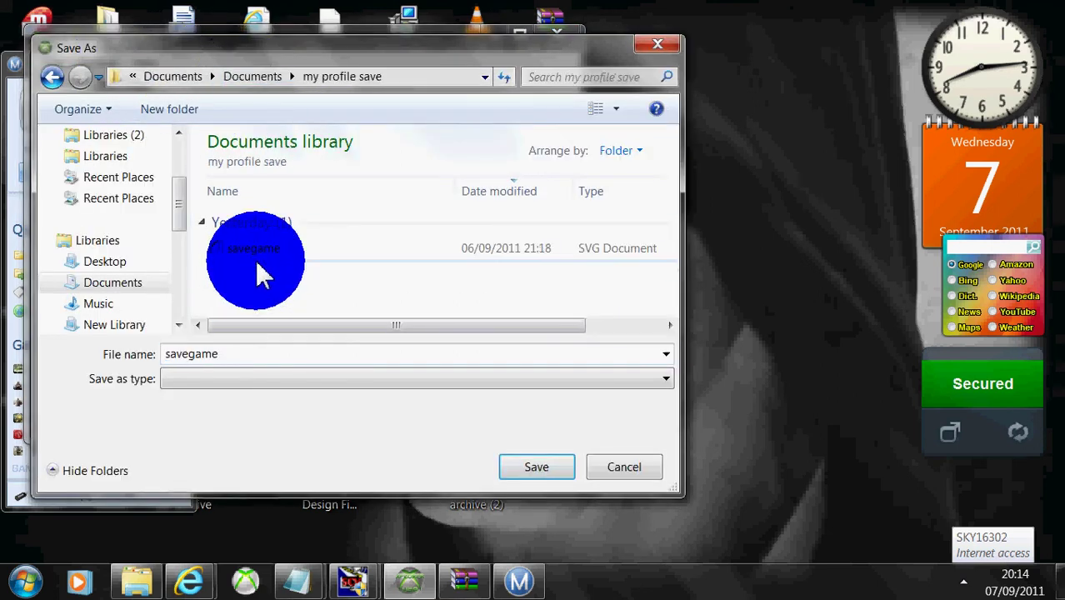
click(542, 472)
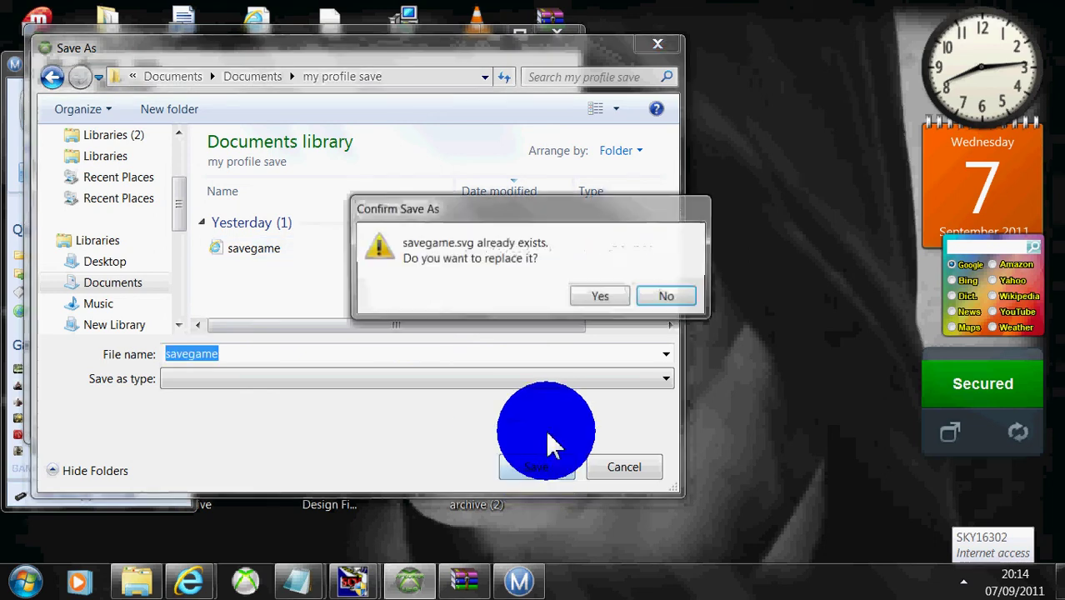
click(604, 298)
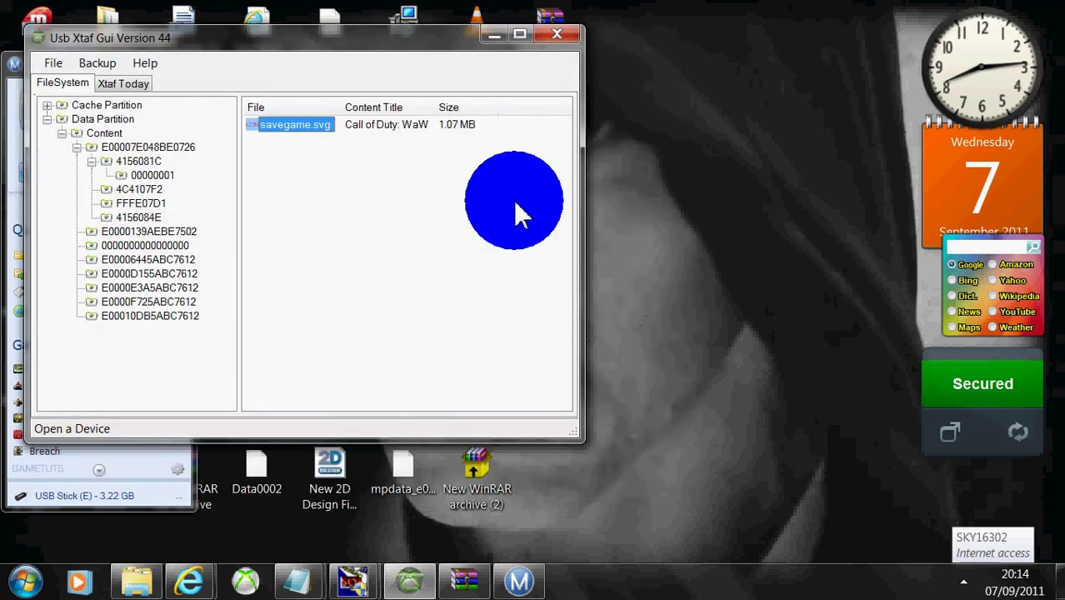
Step: Switch from Usb Xtaf Gui to Notepad and add "NOW MODIO ILL PUT THAT IN DESCRIPION" to the end of the note
click(494, 34)
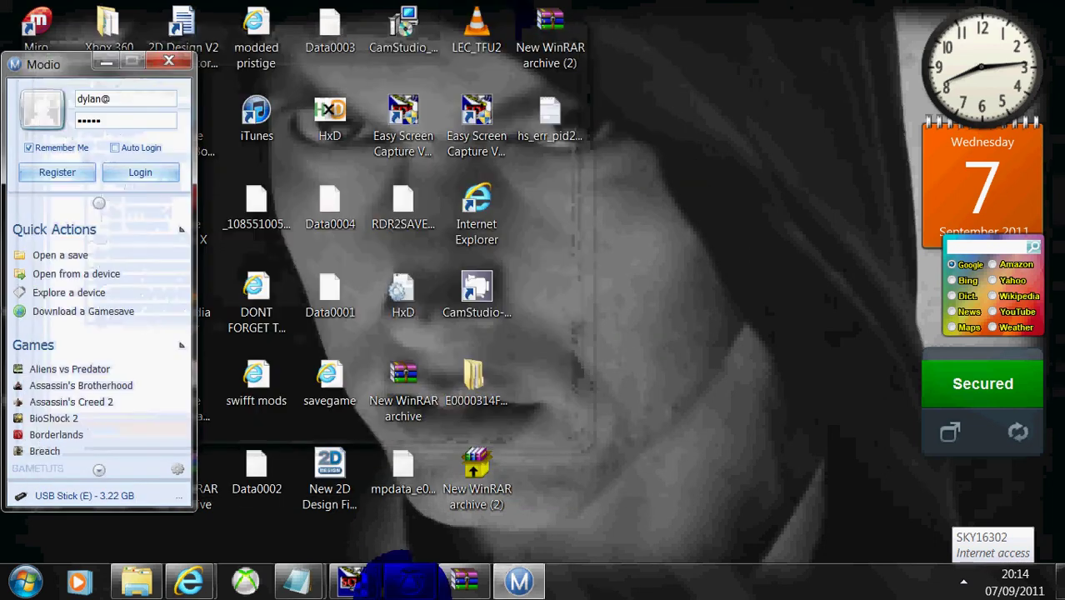
click(298, 581)
click(376, 504)
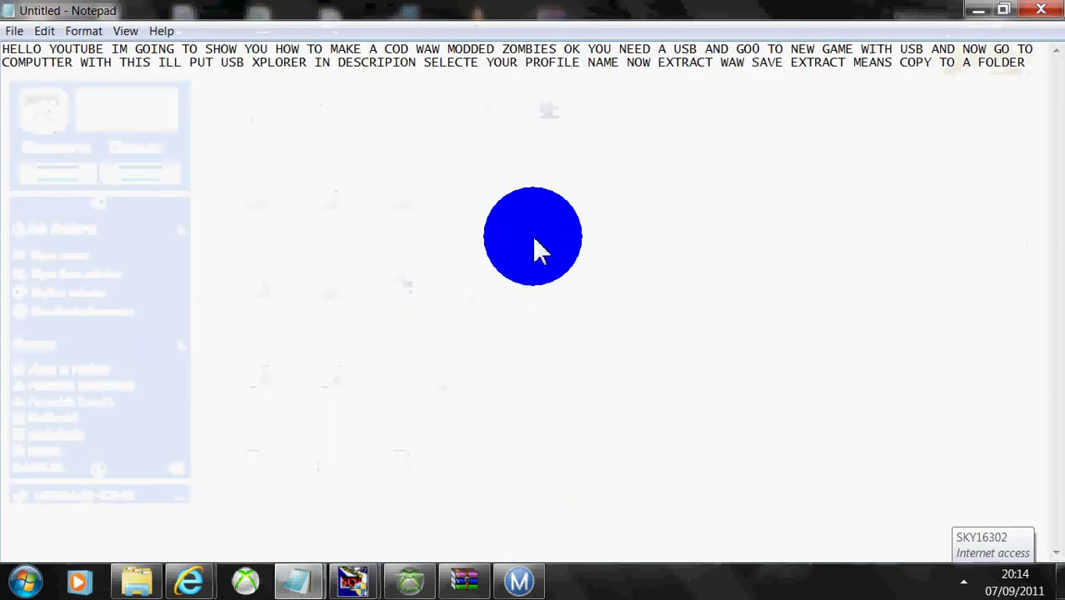
text(NO)
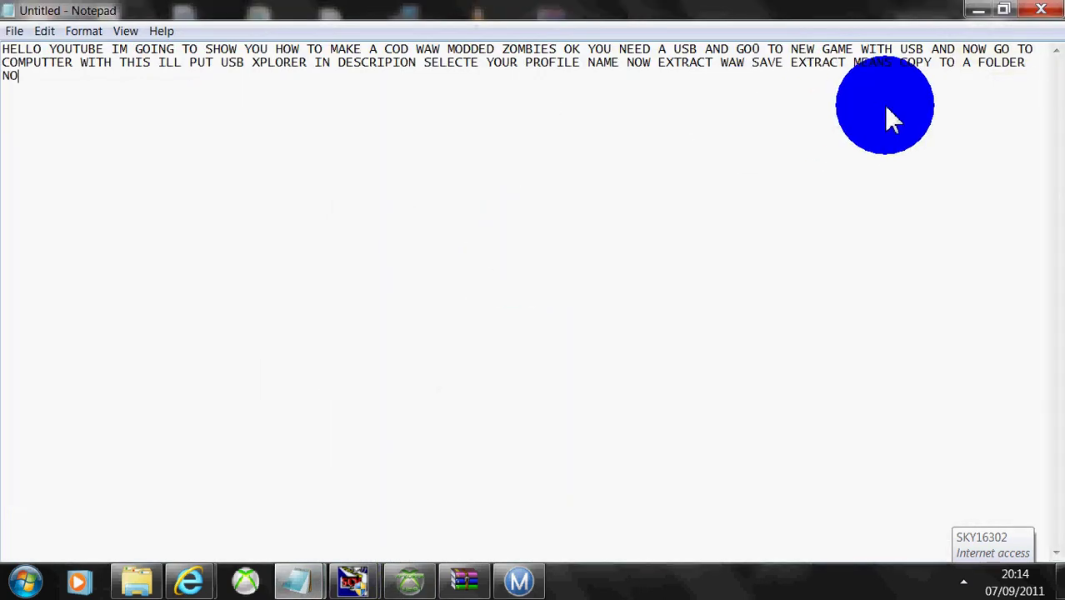
text(W MODIO ILL P)
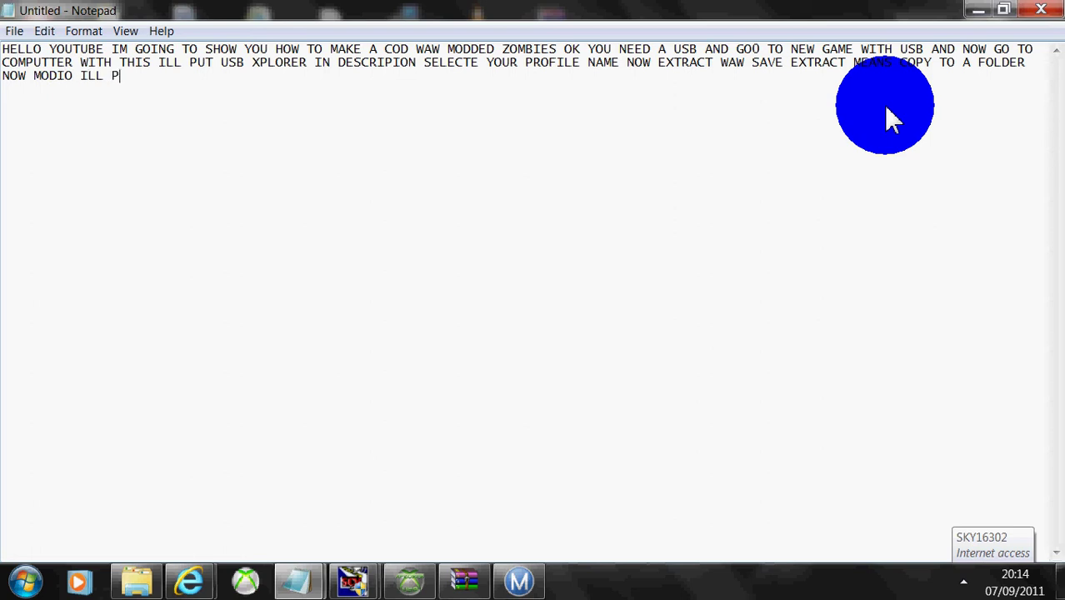
text(UT THAT IN DESCRI)
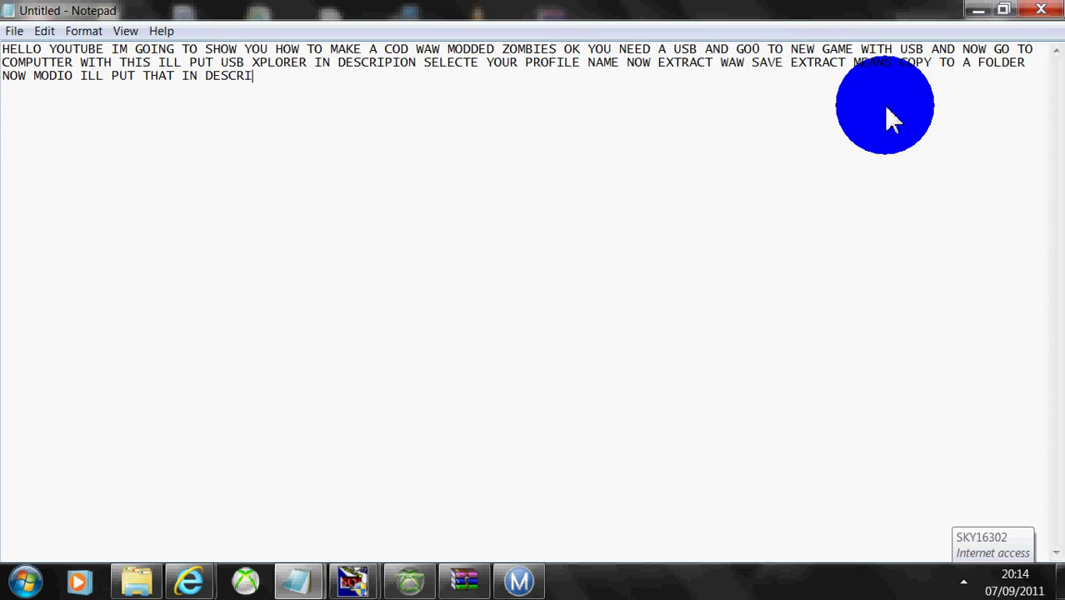
text(PTION)
Step: Start opening a save in Modio, and add "OPEN YOUR SAVE WHAT YOU EXTRACTED" to the note in Notepad
click(977, 10)
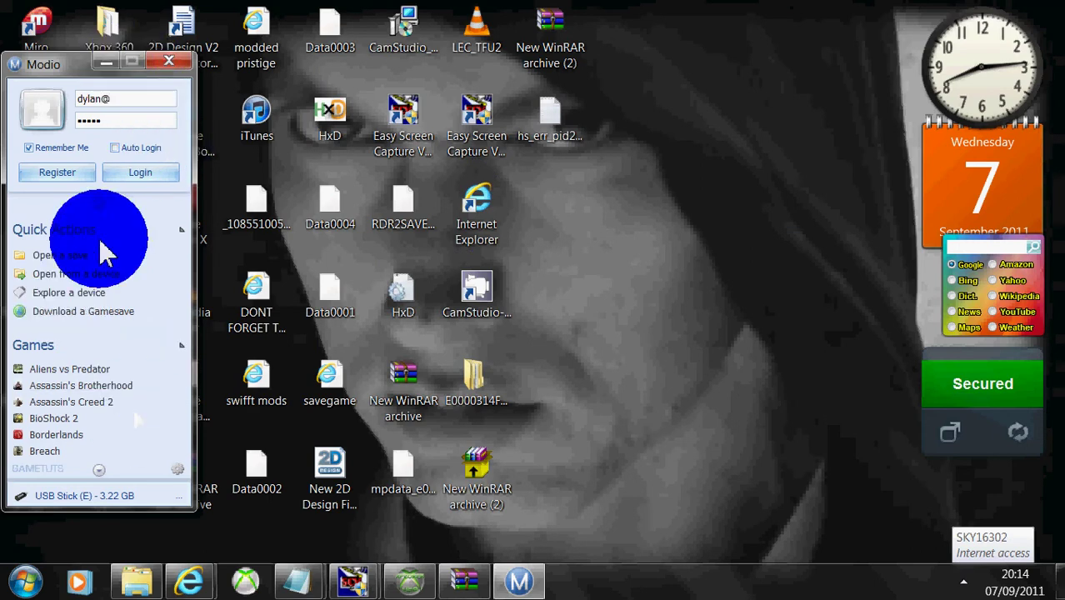
click(48, 259)
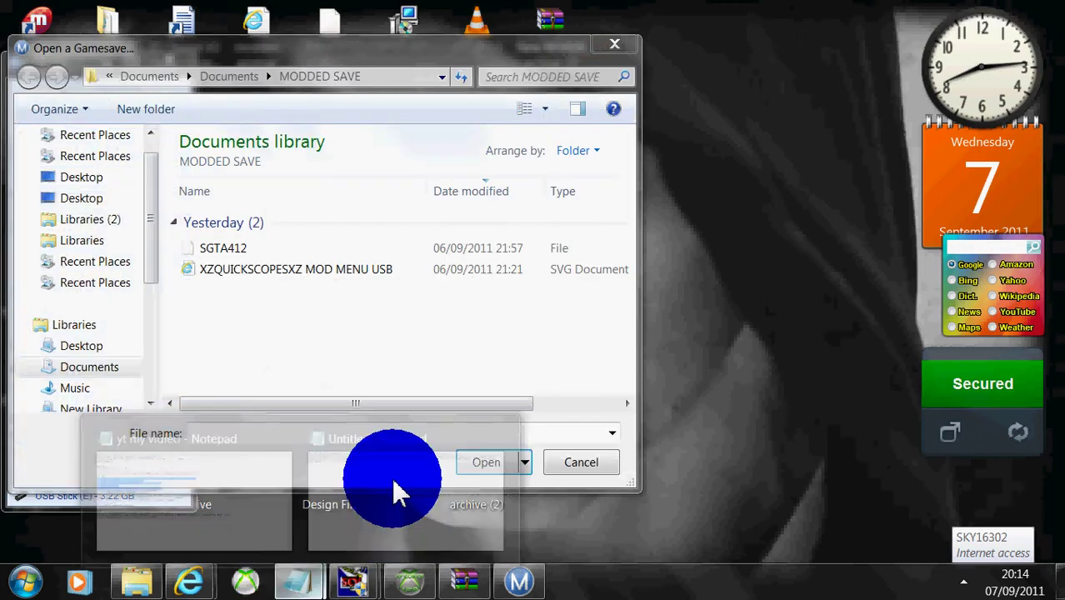
click(396, 475)
text(OP)
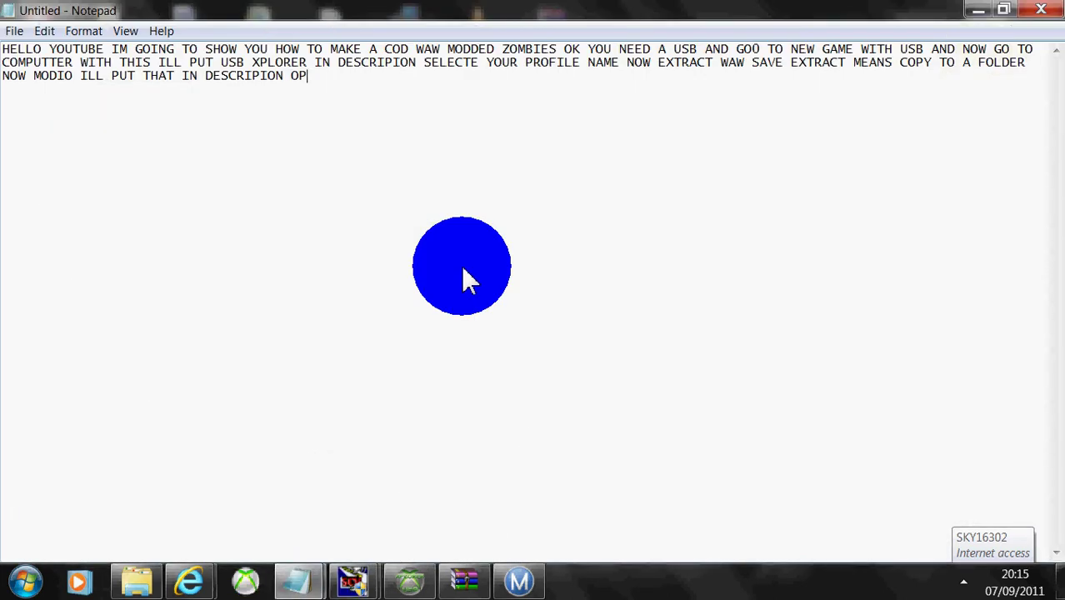
text(EN YOUR SAVE WHA)
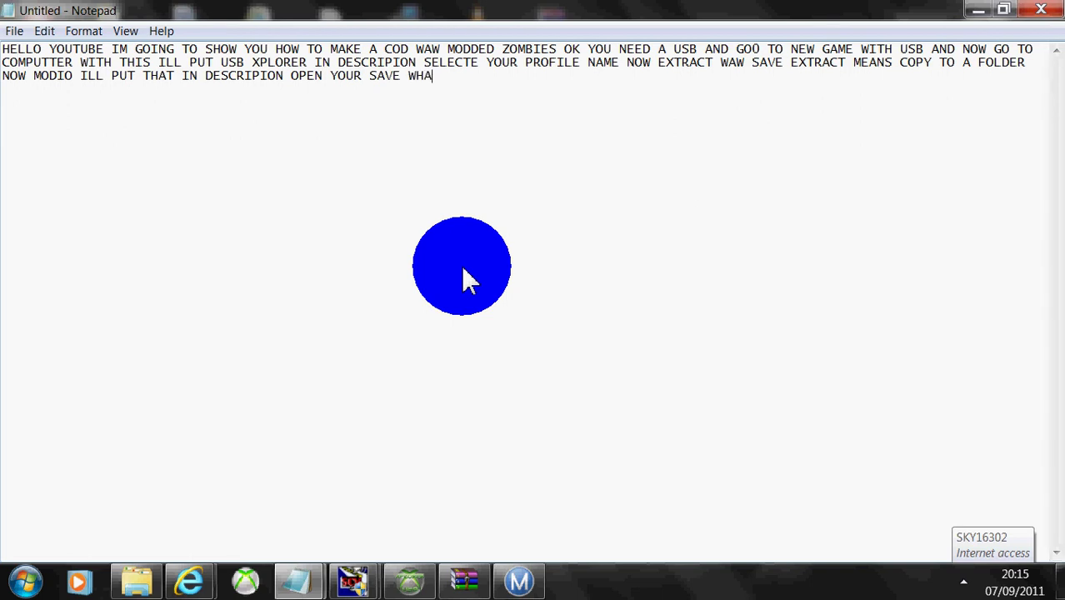
text(T YOU EXTRACTED)
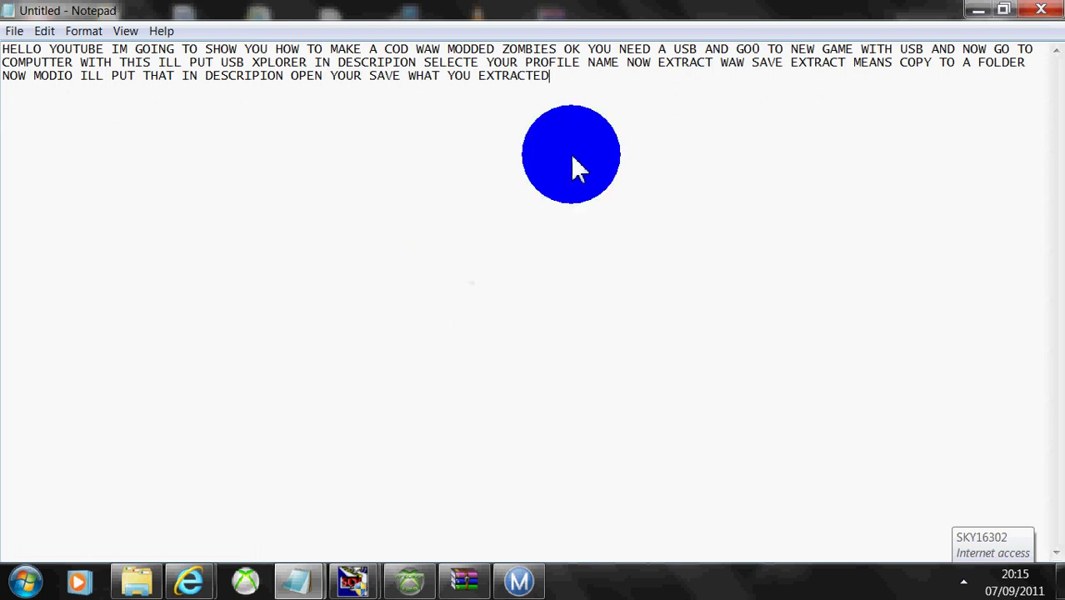
Step: Return to Modio and open the extracted savegame file from the "my profile save" documents folder
click(982, 14)
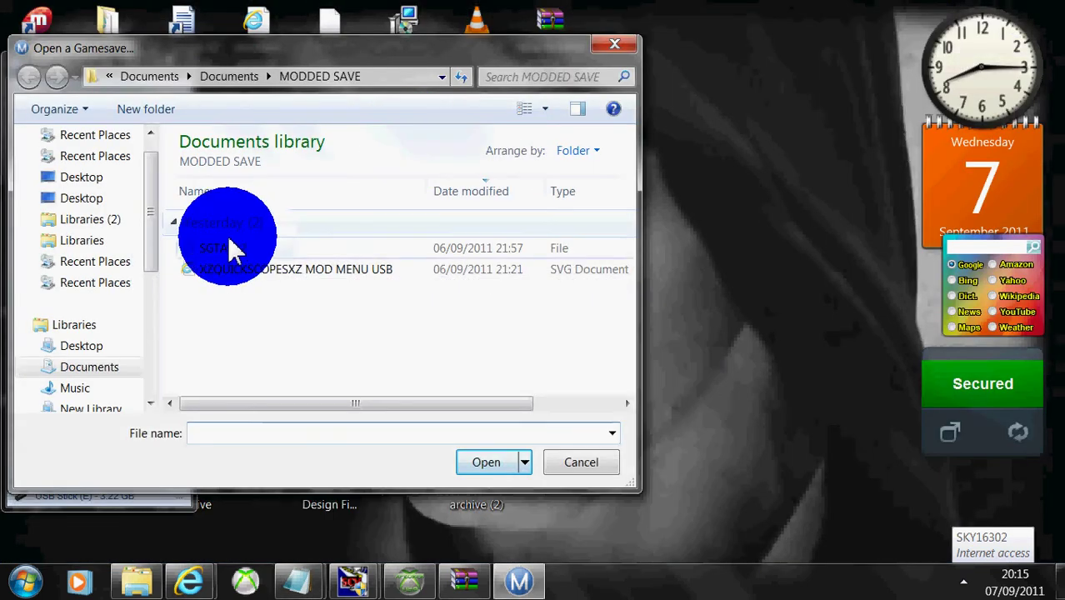
click(179, 68)
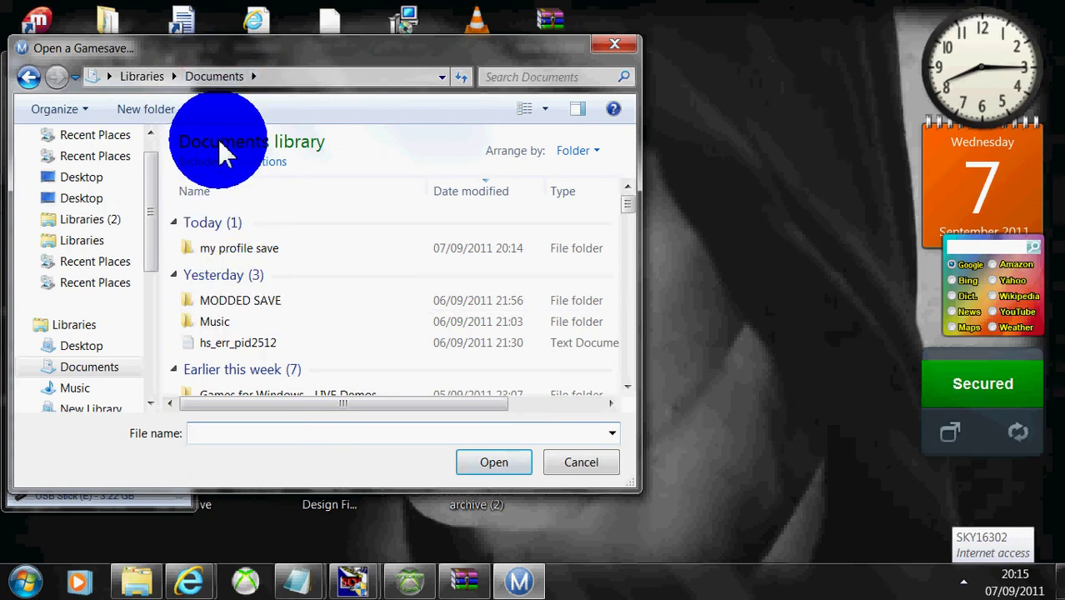
double_click(237, 251)
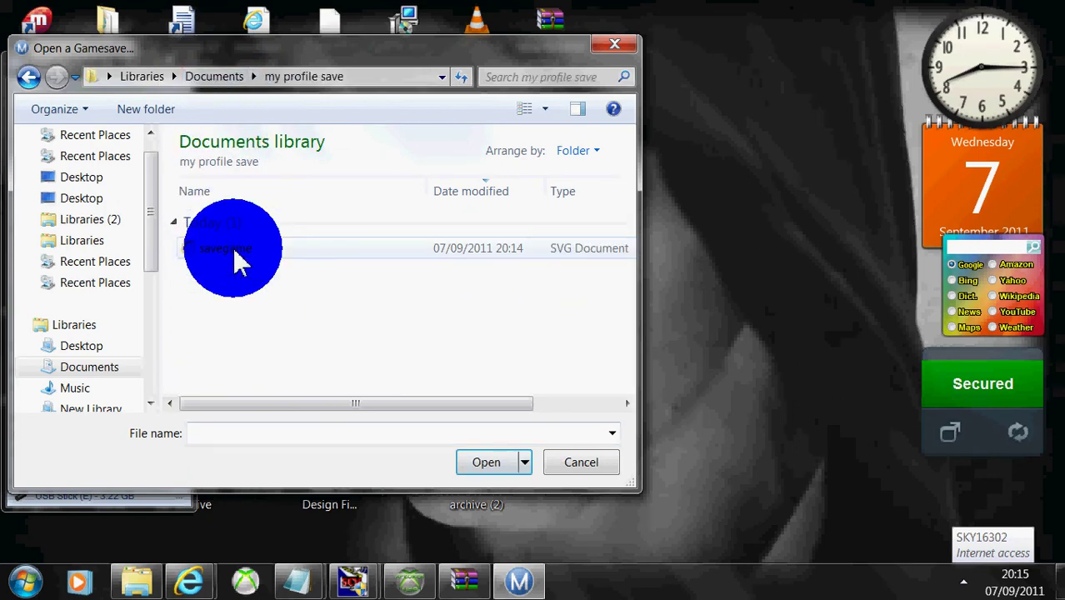
double_click(238, 260)
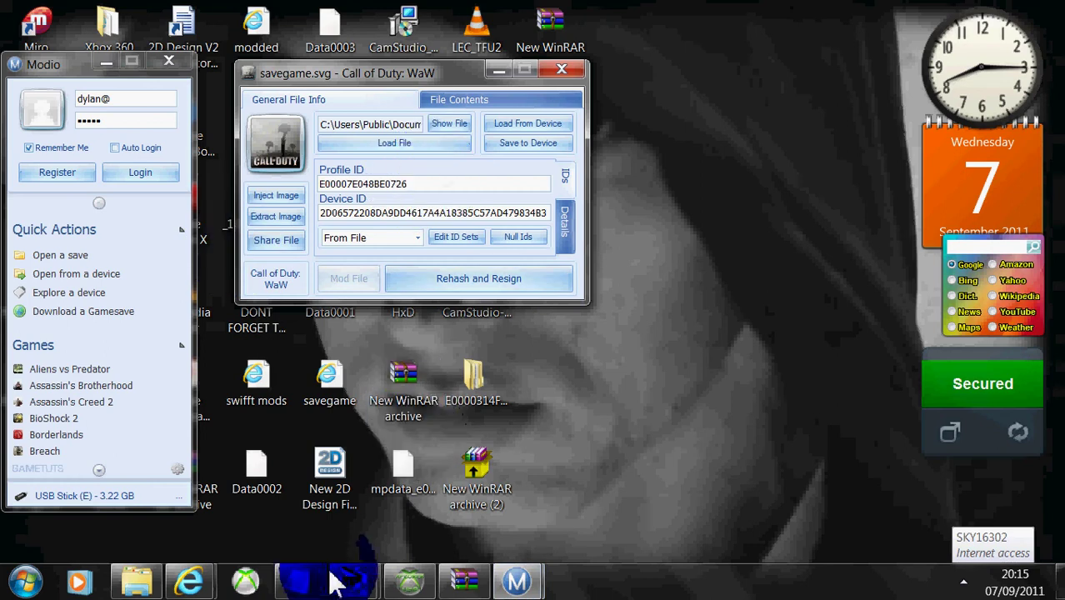
Step: Switch to Notepad and add "IT SHOULD COME WITH MINE PROFILE NAME IT DONT MATTER" to the note
mouse_move(333, 579)
click(382, 533)
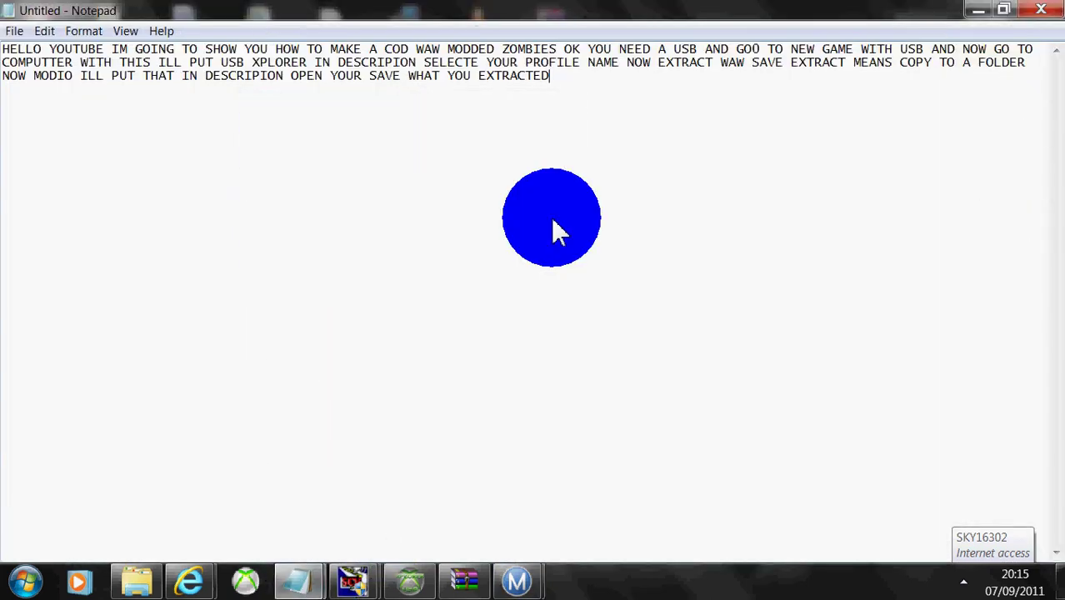
text(IT SHOULD COME)
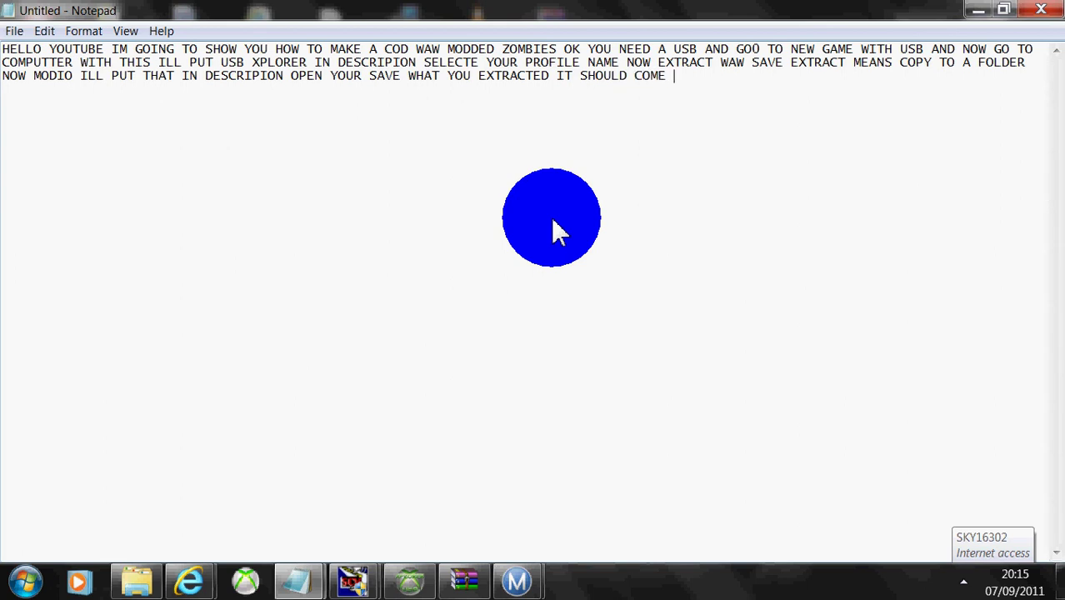
text( WITH MINE PROF)
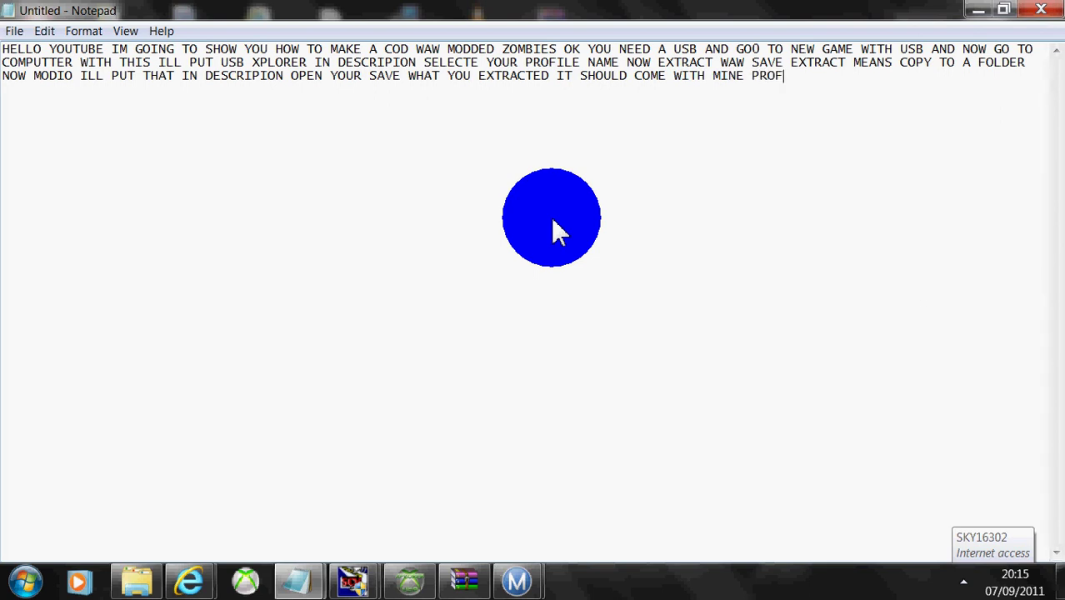
text(ILE NAME IT DONT )
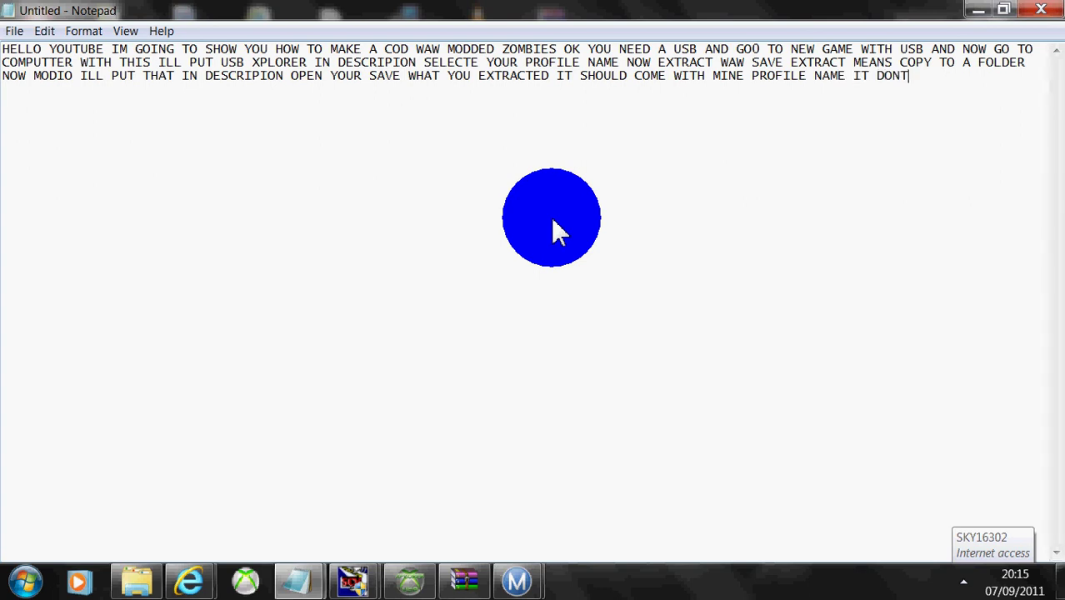
text(MATTER)
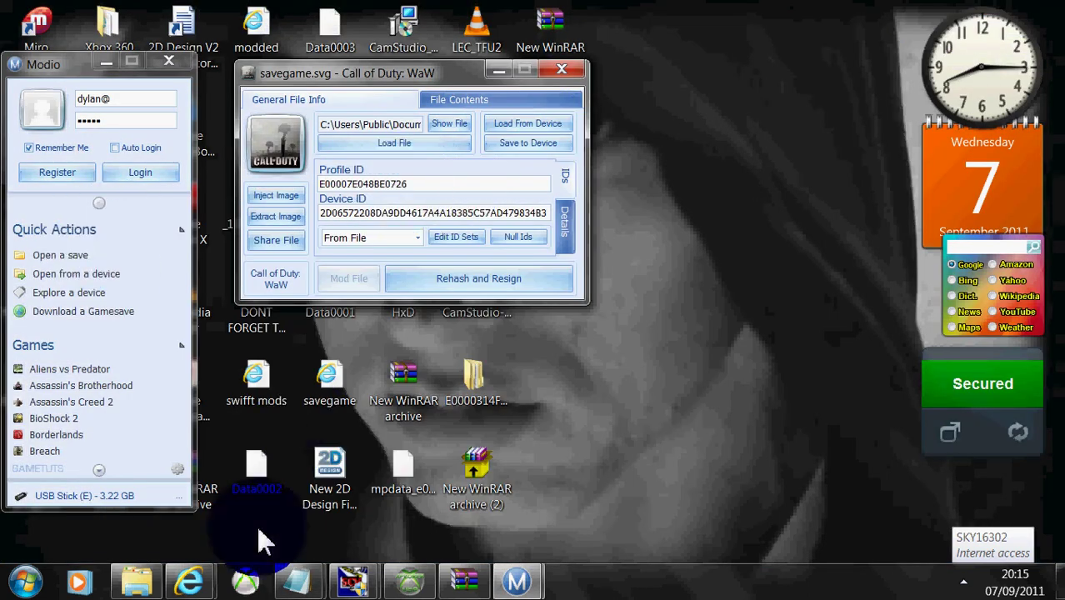
Step: Add "NOW MODDED SAVE" followed by the creator's gamertag to the end of the Notepad note
click(298, 581)
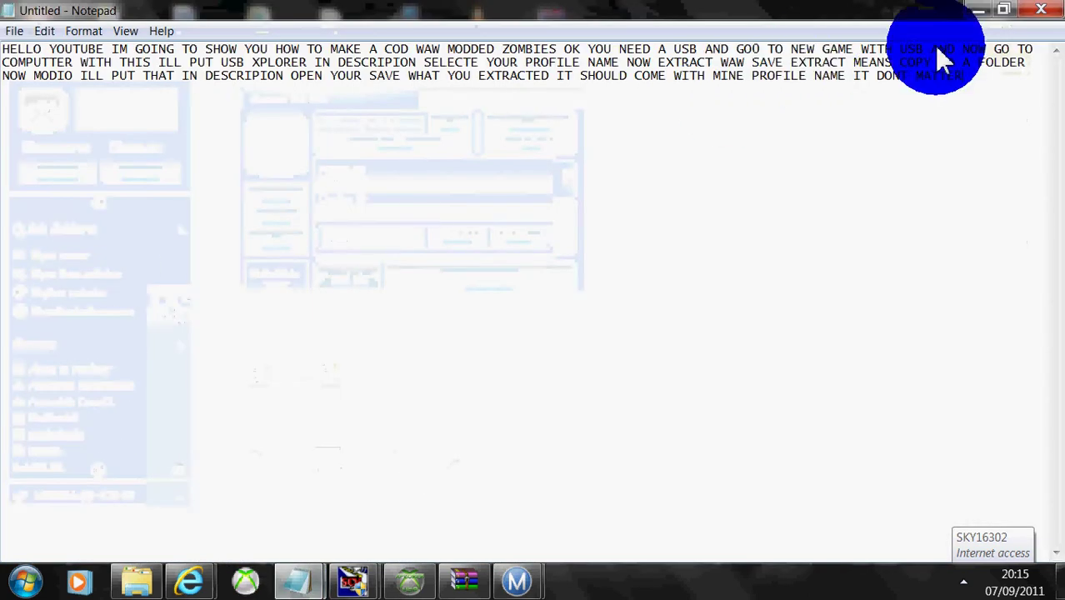
text(W)
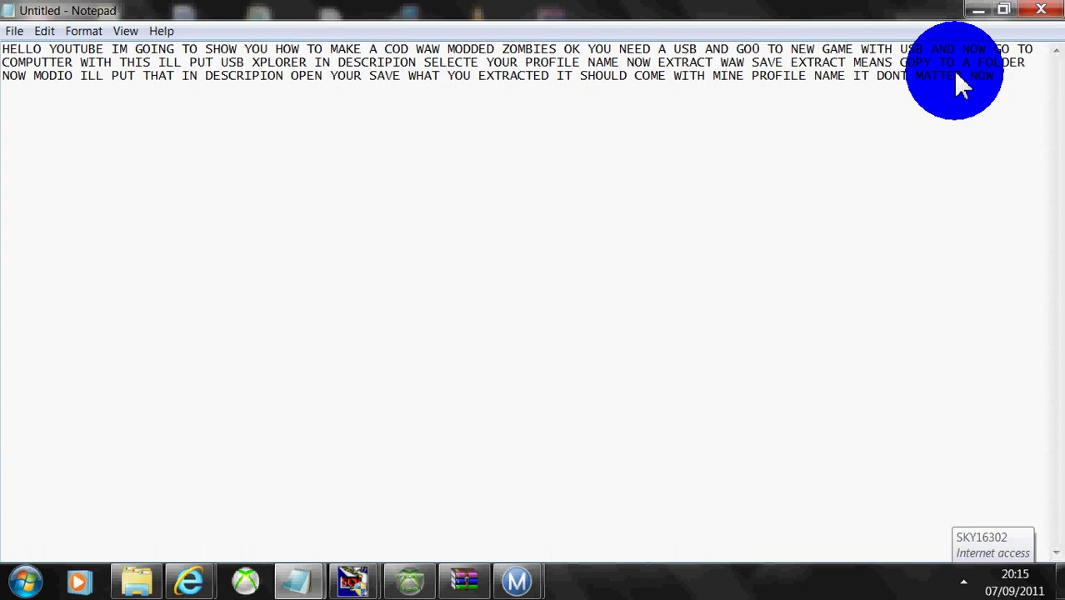
text( MODDED SAVE)
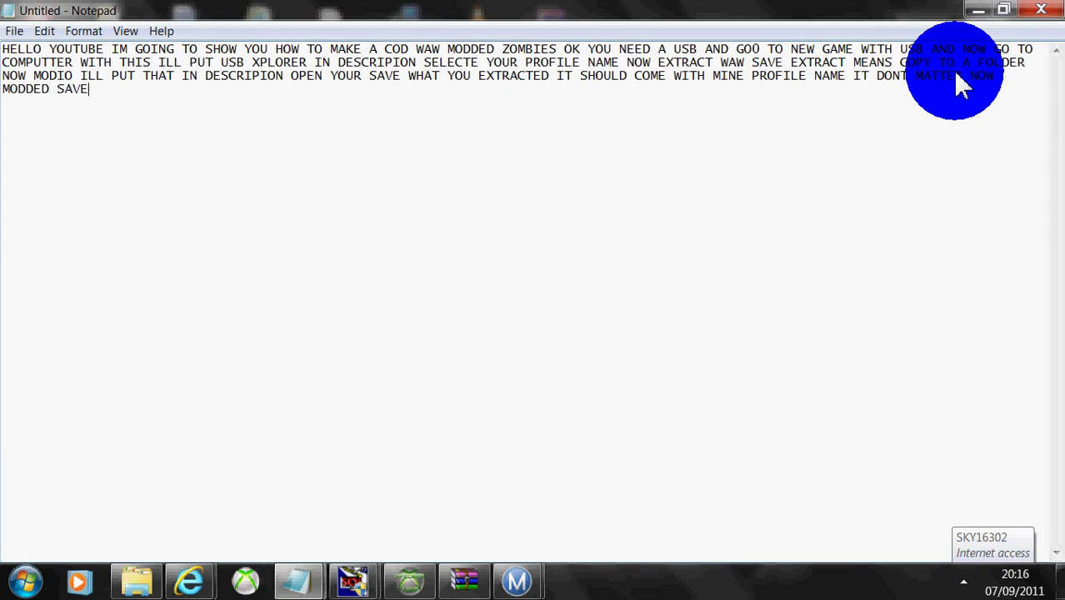
text( XZ)
key(BackSpace)
key(BackSpace)
text(ZQUICKSCOPESX)
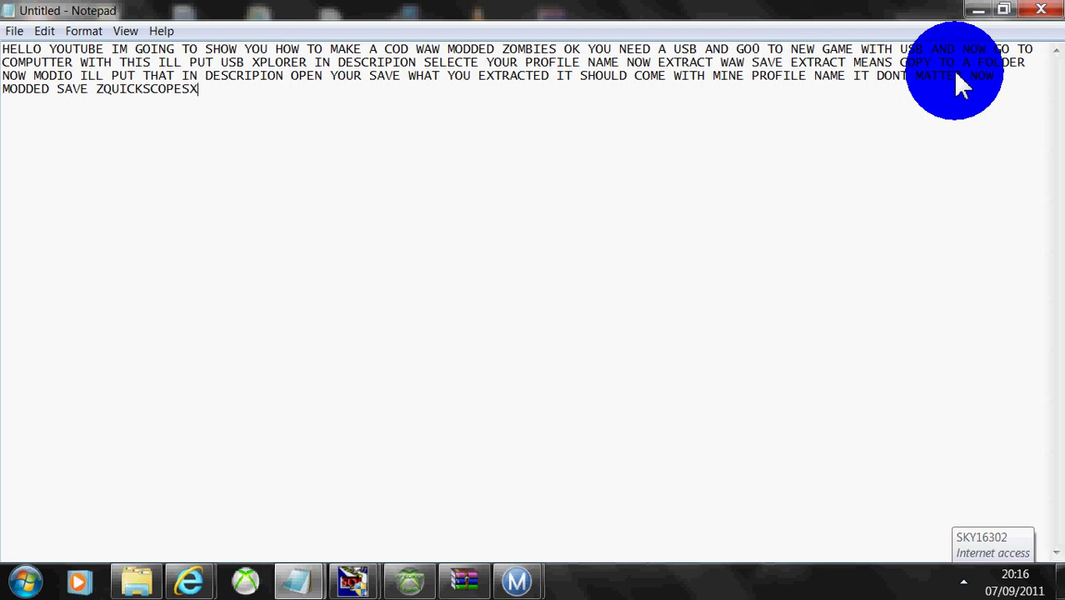
text(Z)
click(95, 86)
text(X)
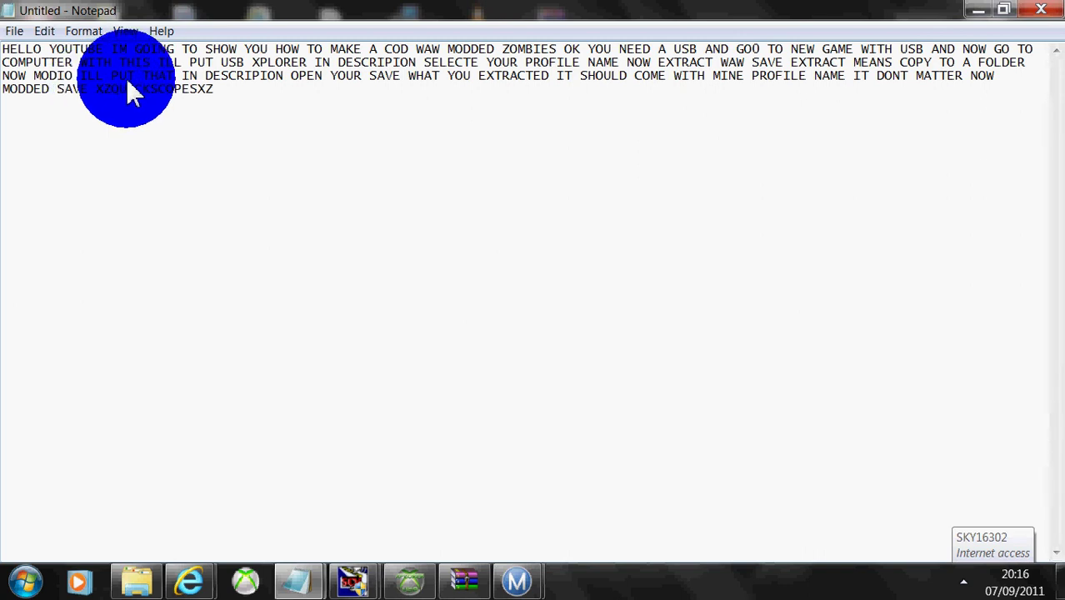
Step: Add "THATS ME ILL PUT MY MODDED SAVE IN DESCRIPION" after the gamertag in the note
click(257, 98)
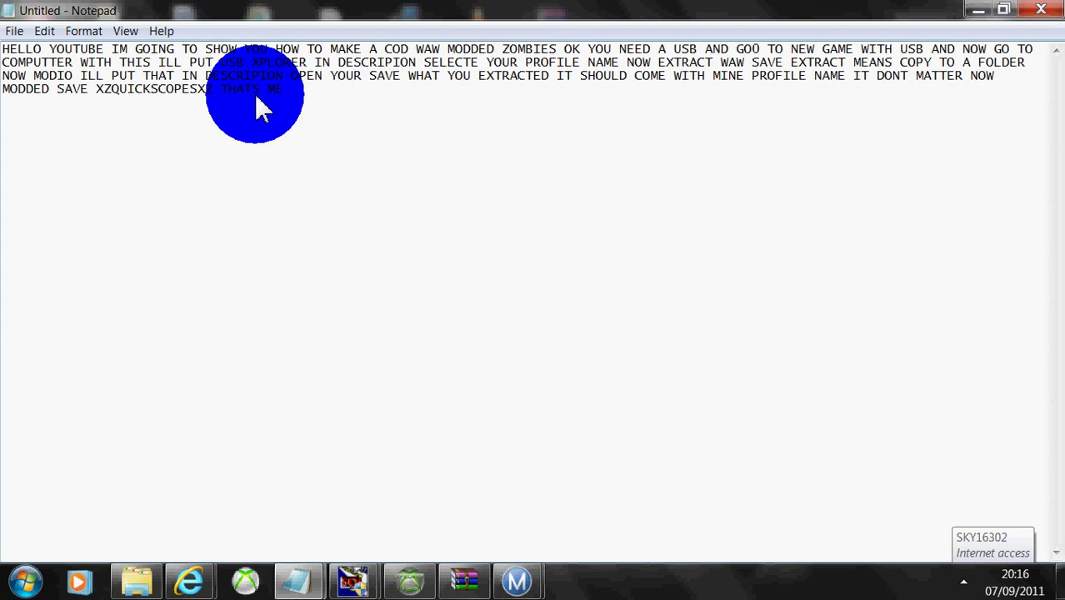
text(THATS ME ILL PUT MY MODDED S)
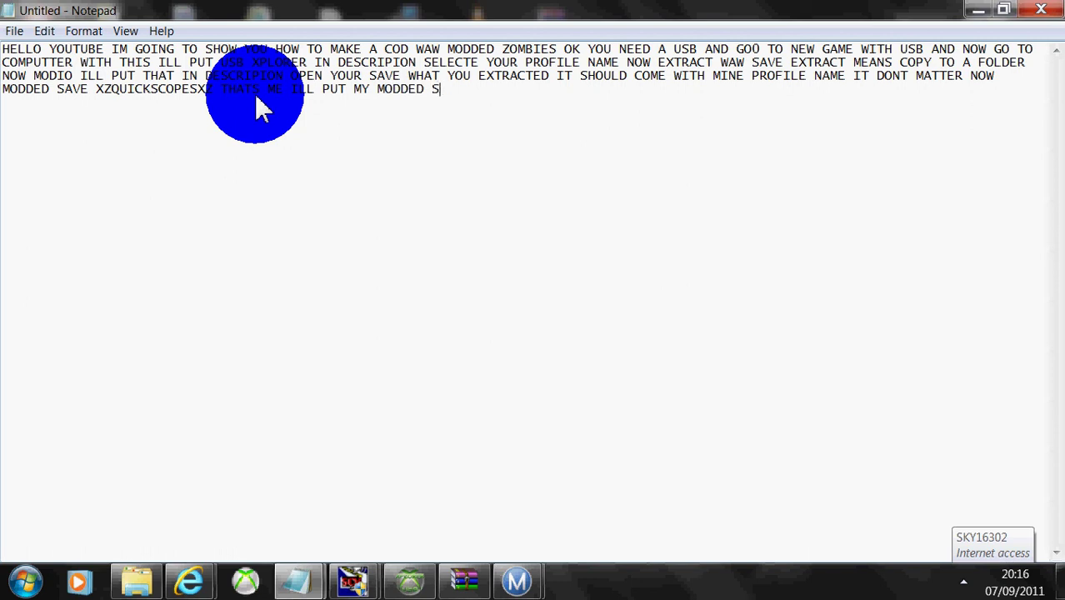
text(AVE IN D)
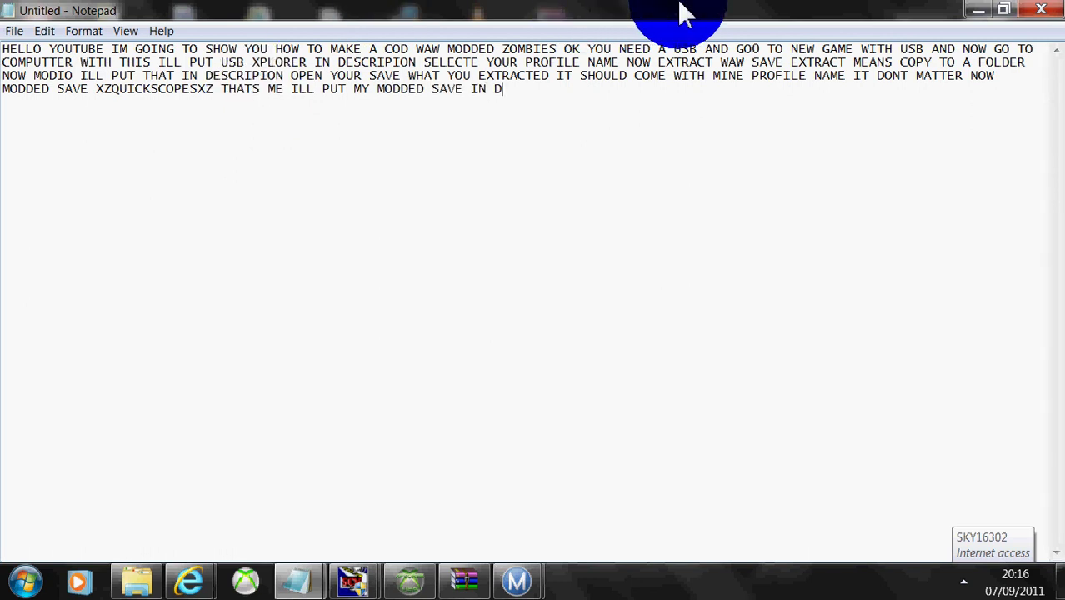
text(ESCRIPIOM)
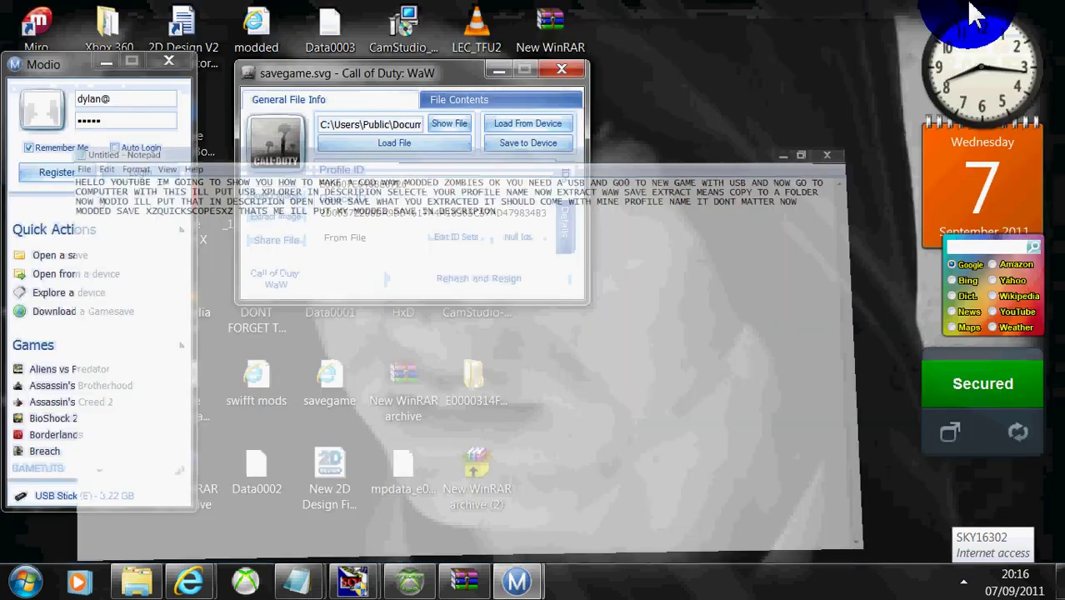
Step: Return to Modio, start opening another save and browse to the MODDED SAVE documents folder
click(978, 10)
click(73, 255)
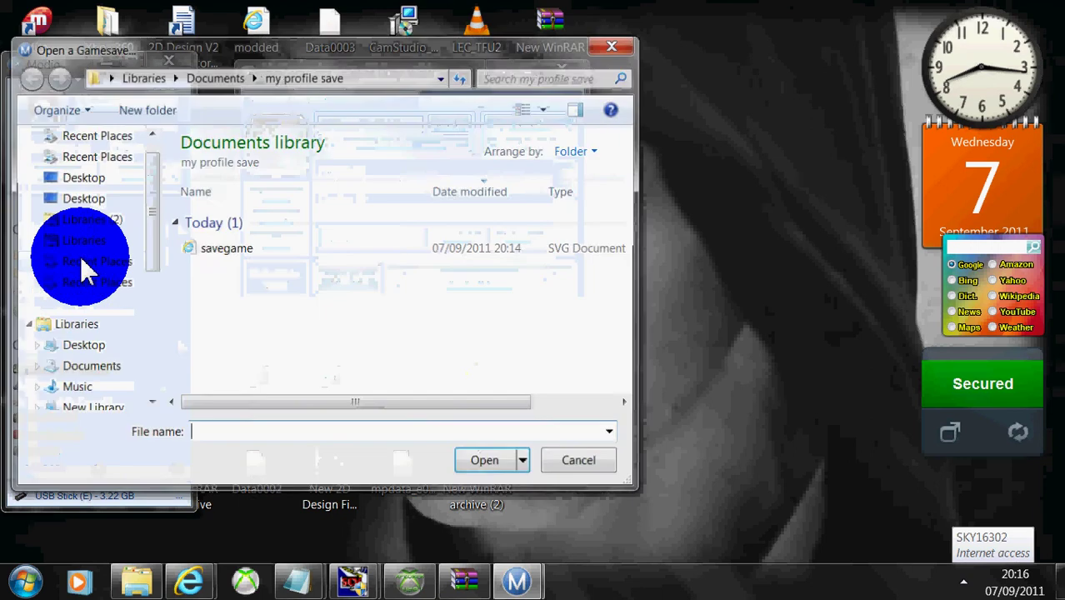
click(221, 74)
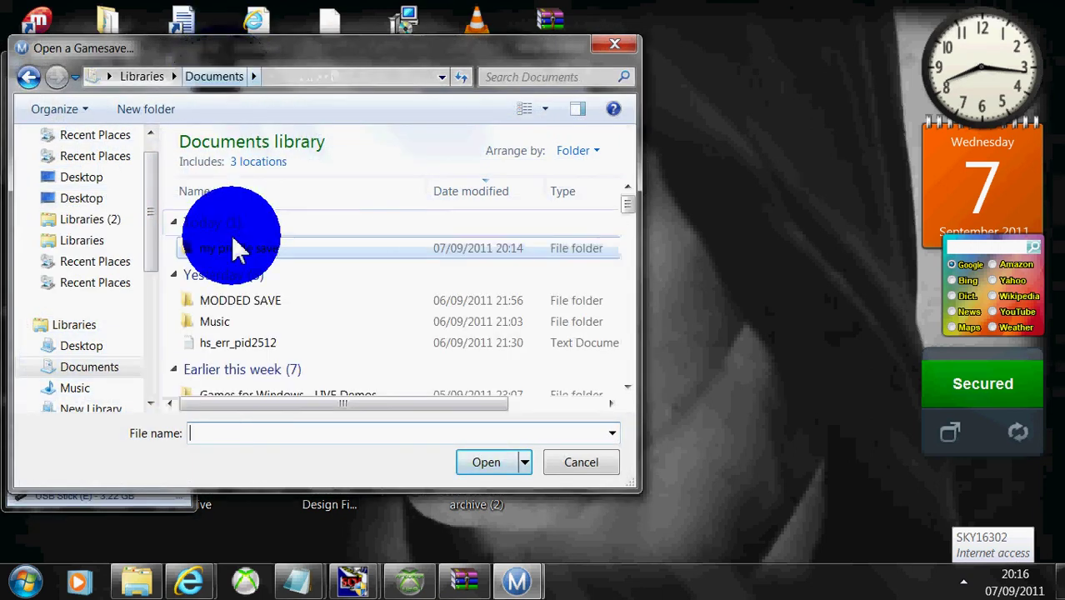
double_click(230, 300)
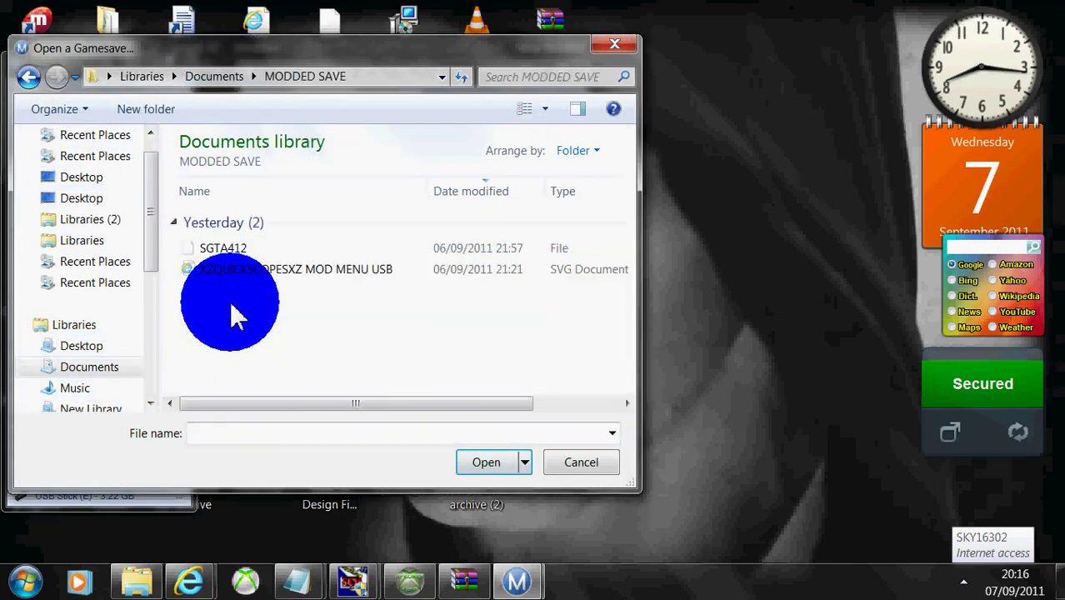
Step: Delete the SGTA412 file from the MODDED SAVE folder
click(235, 255)
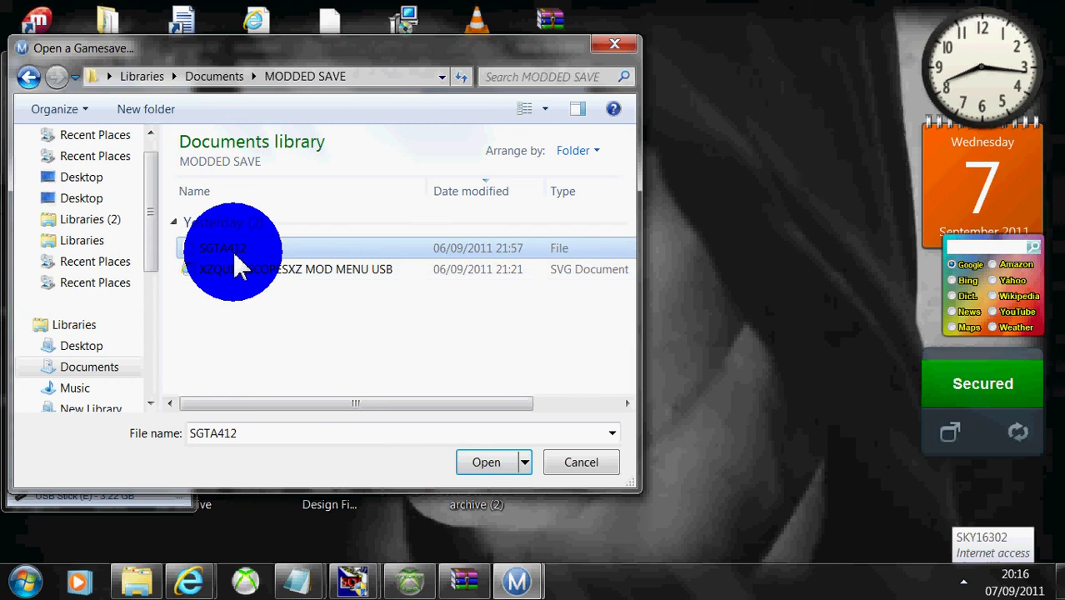
right_click(239, 262)
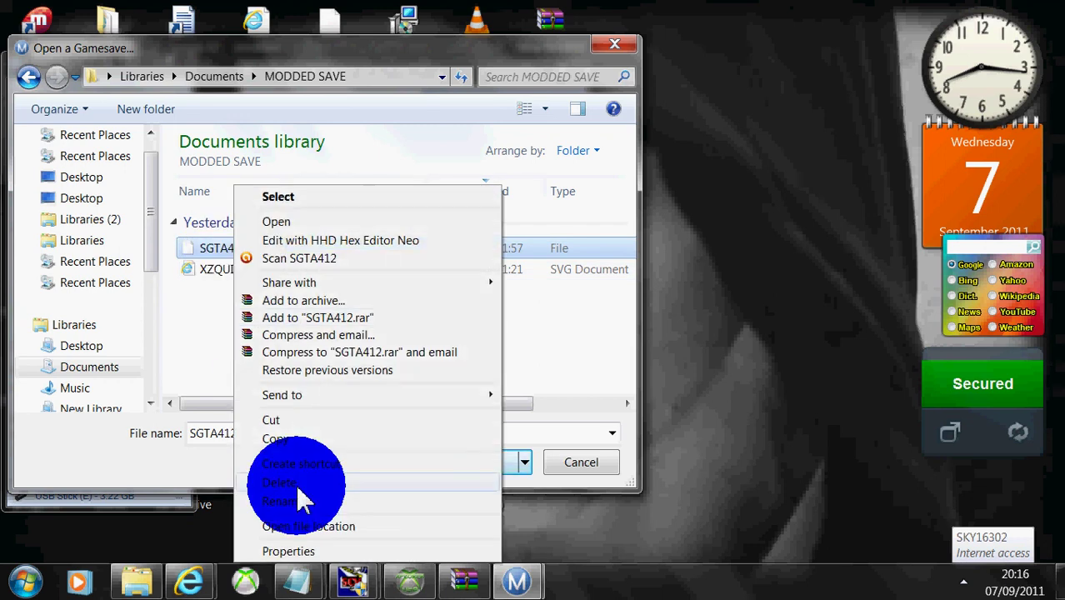
key(Escape)
click(590, 359)
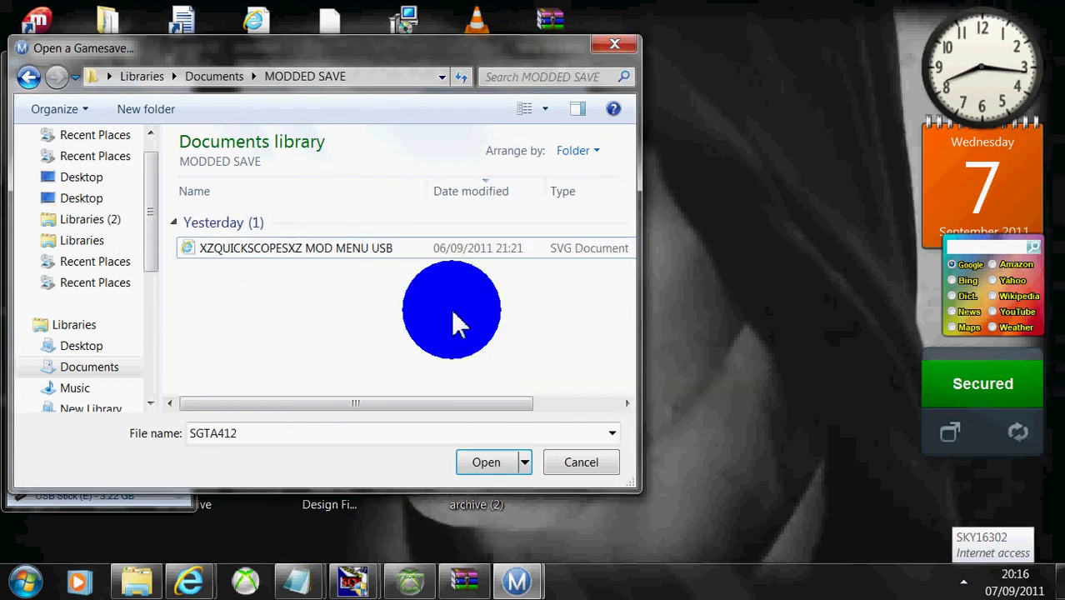
Step: Rename the modded save file in the MODDED SAVE folder as savegame.svg
click(349, 258)
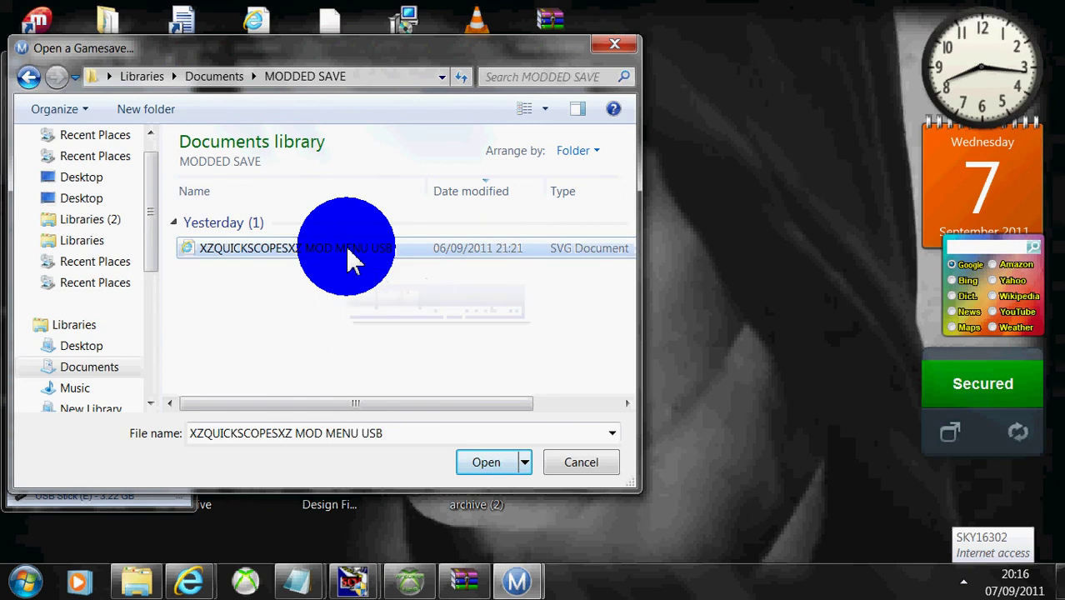
click(417, 252)
key(BackSpace)
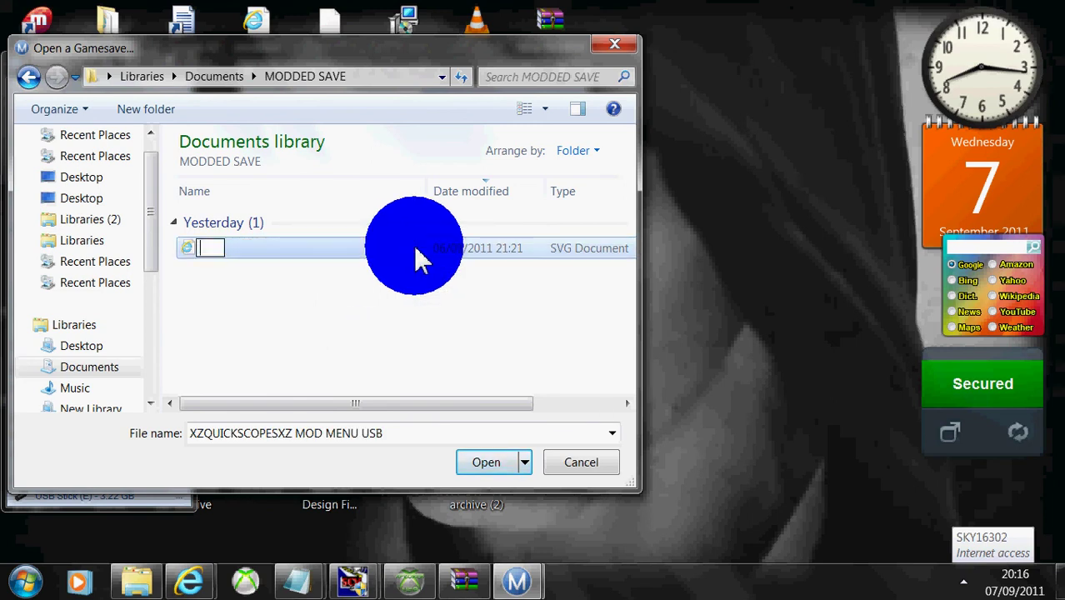
text(S)
key(BackSpace)
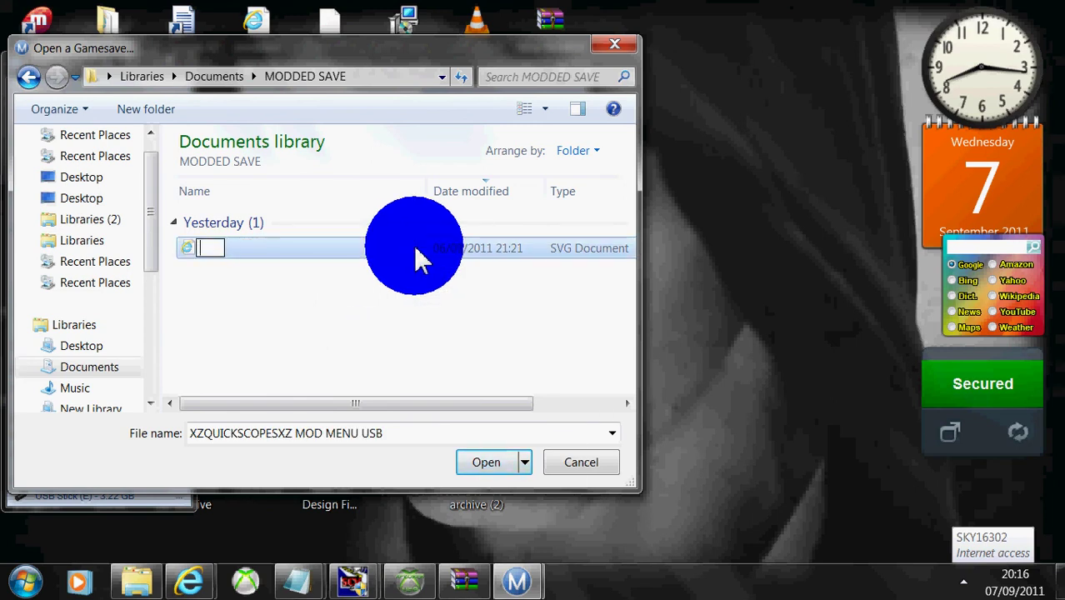
key(Caps_Lock)
text(save)
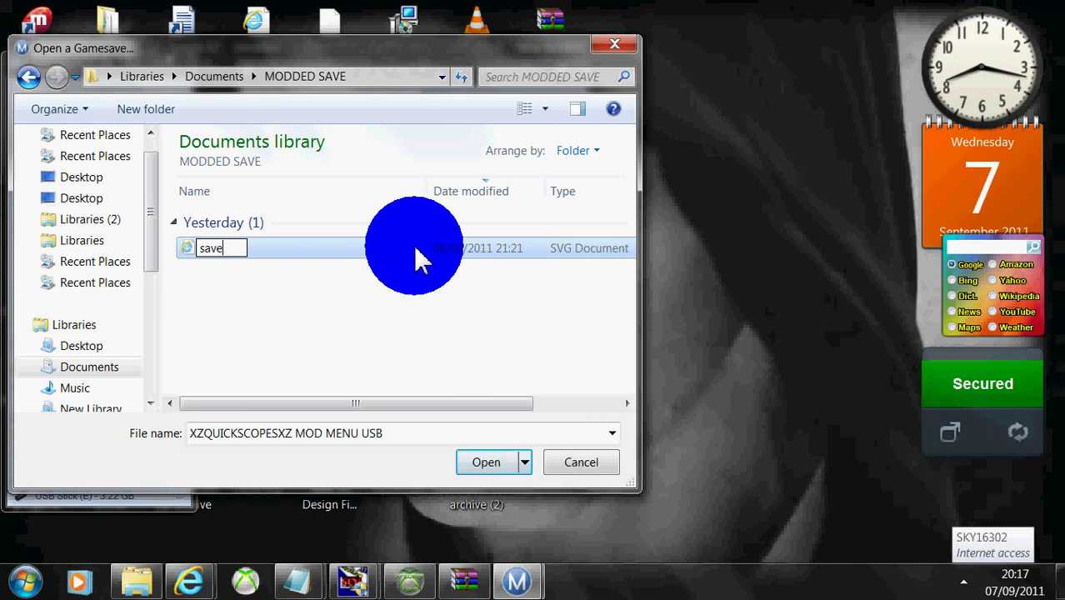
text(game.)
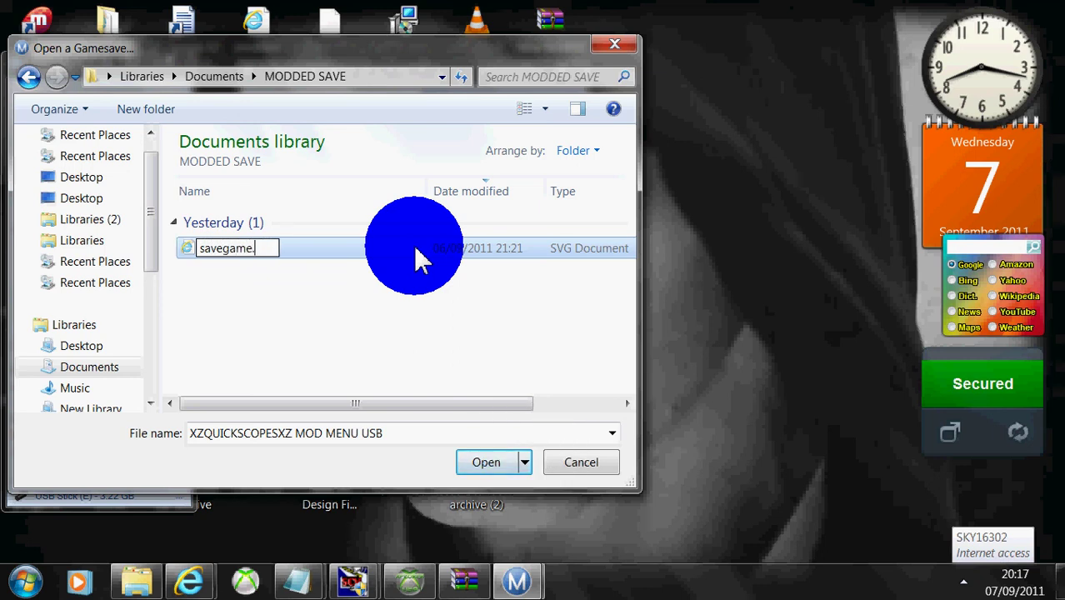
text(svg)
key(Return)
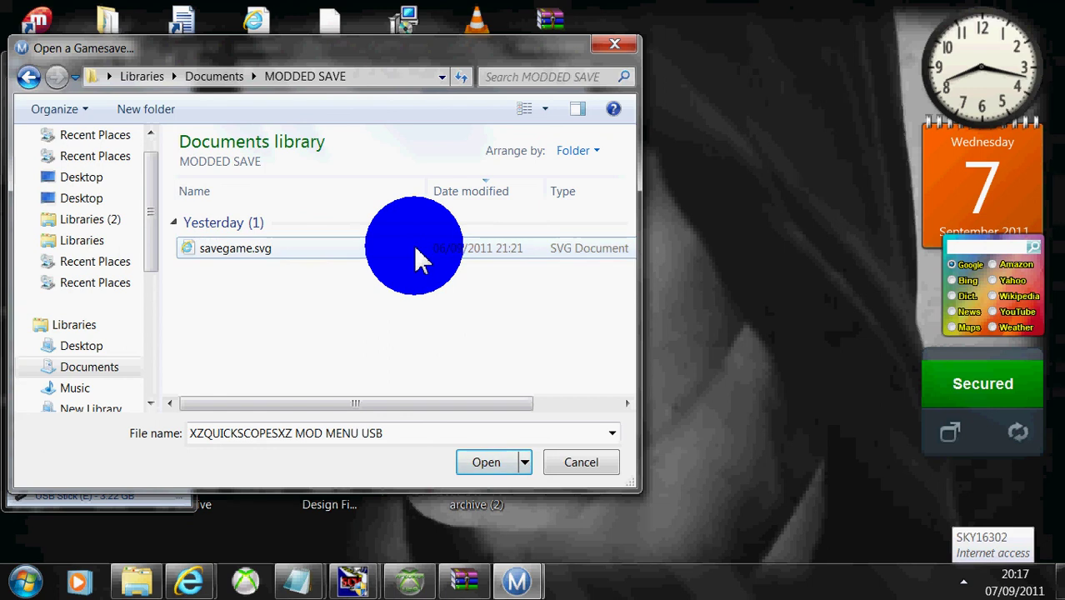
Step: Open the renamed modded save and place its window beside the extracted save's window
double_click(417, 250)
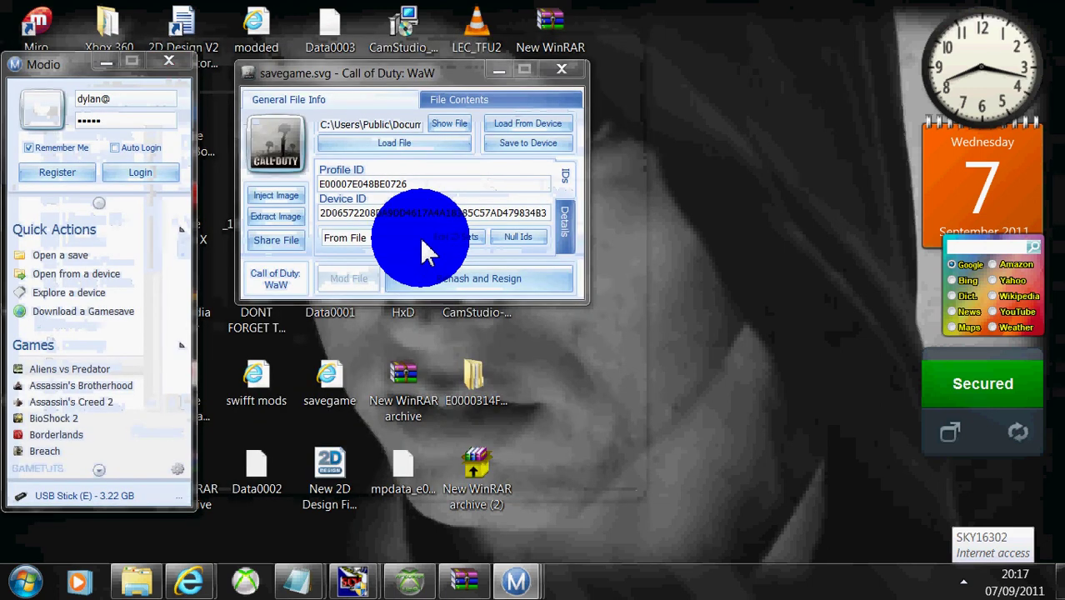
drag(434, 84, 802, 97)
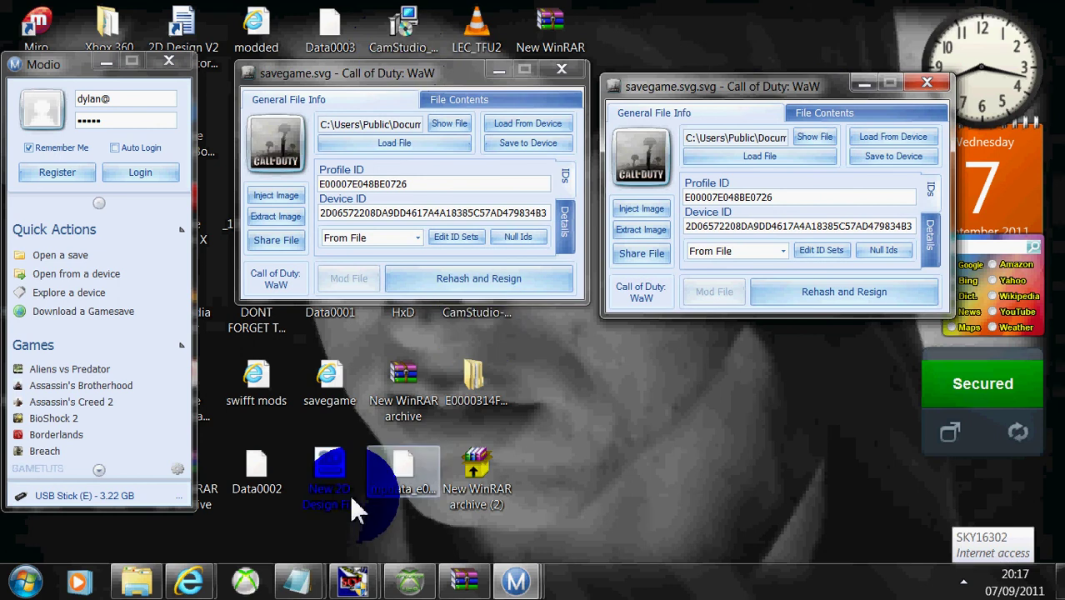
Step: Add "with your profile copy paste to modded save" to the end of the Notepad note and return to Modio
mouse_move(294, 577)
click(417, 517)
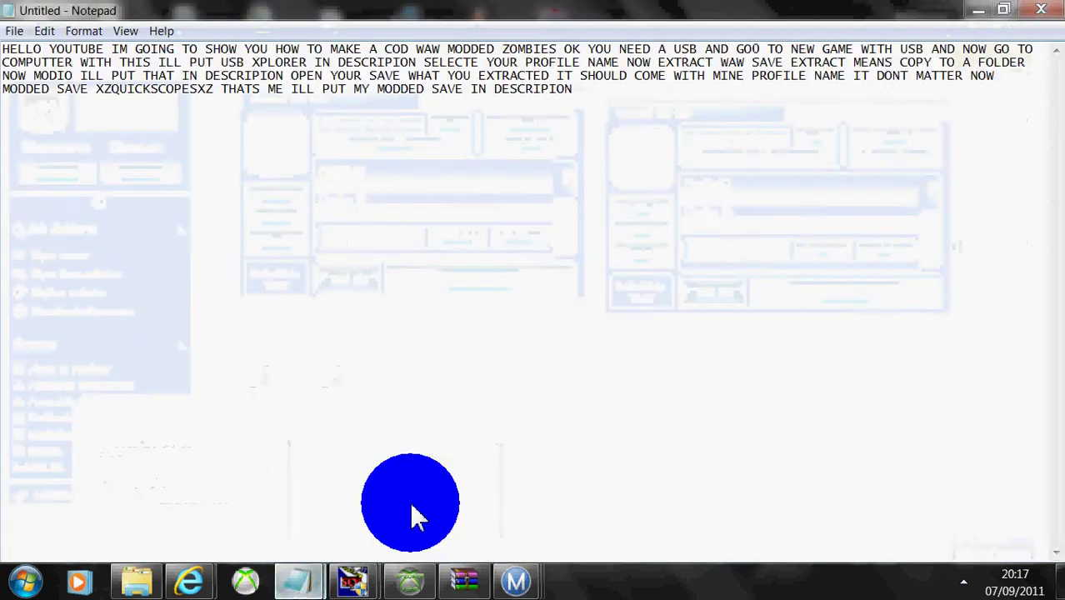
text(wi)
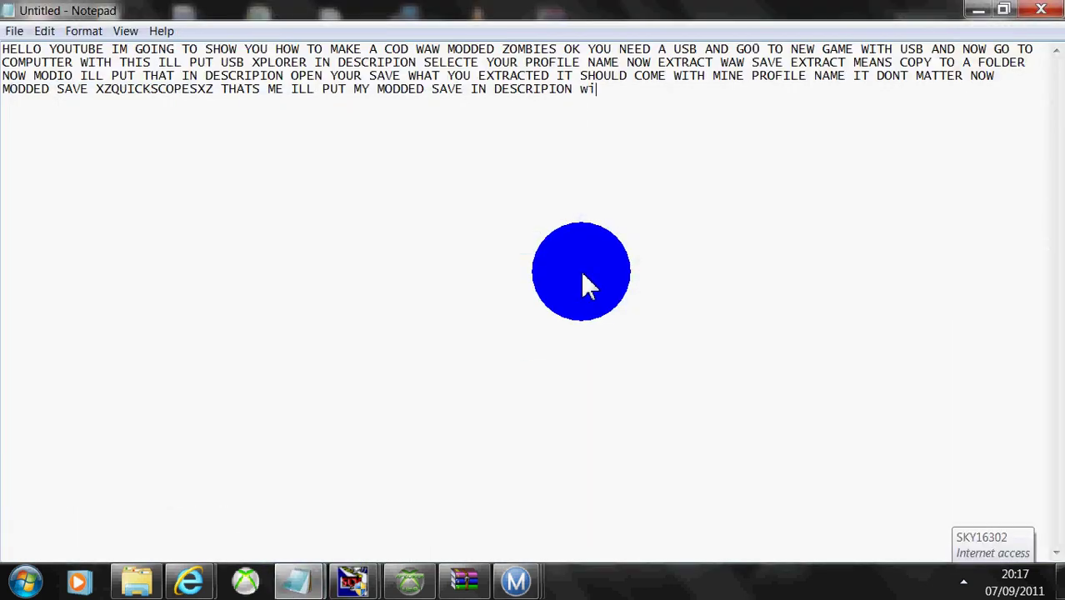
text(th your profile cop)
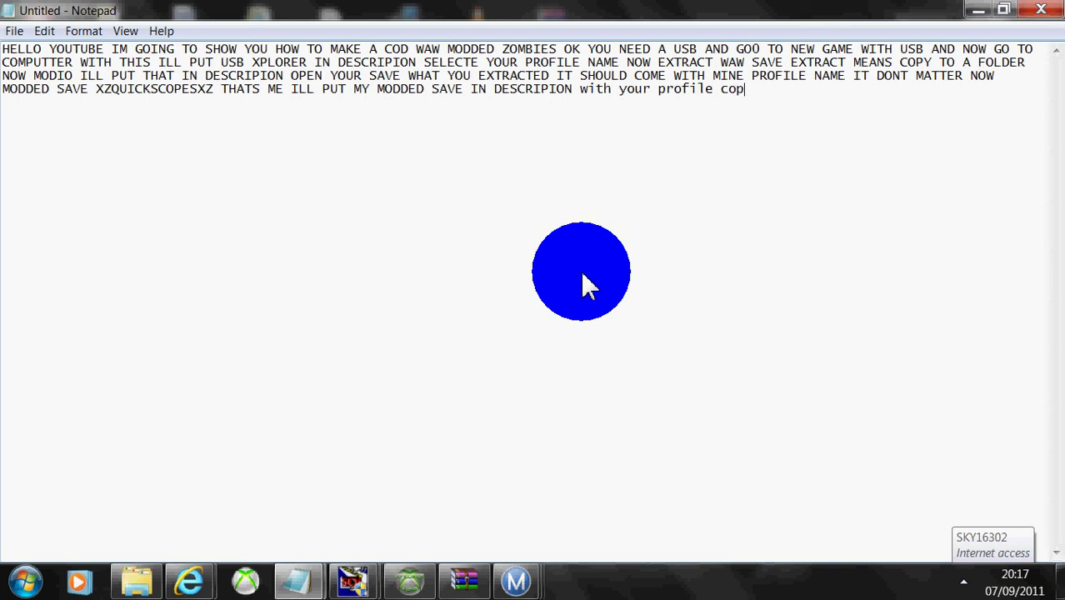
text(asrto )
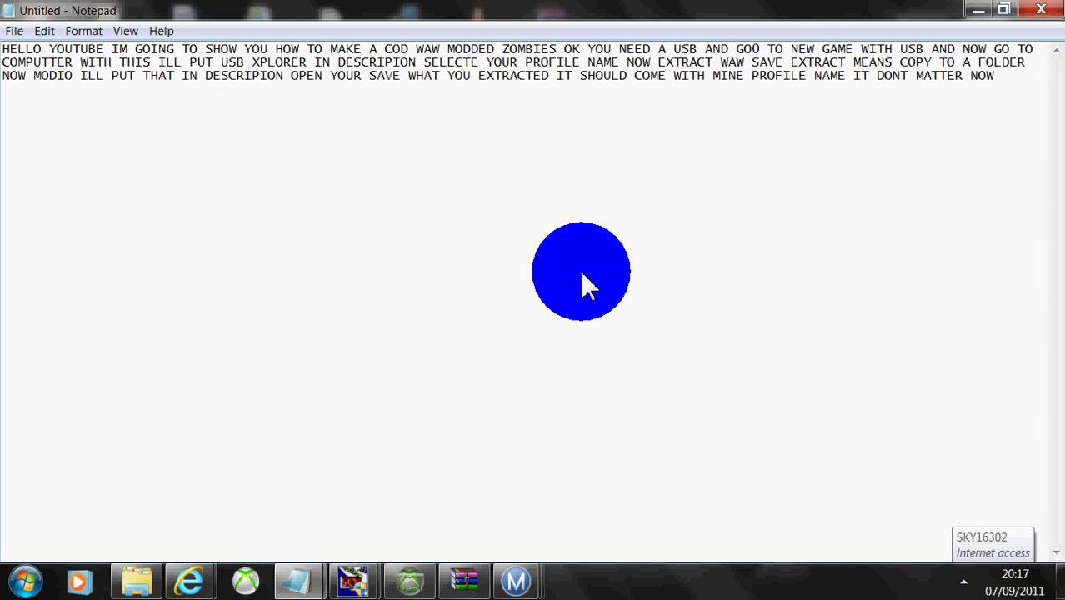
text(modded save)
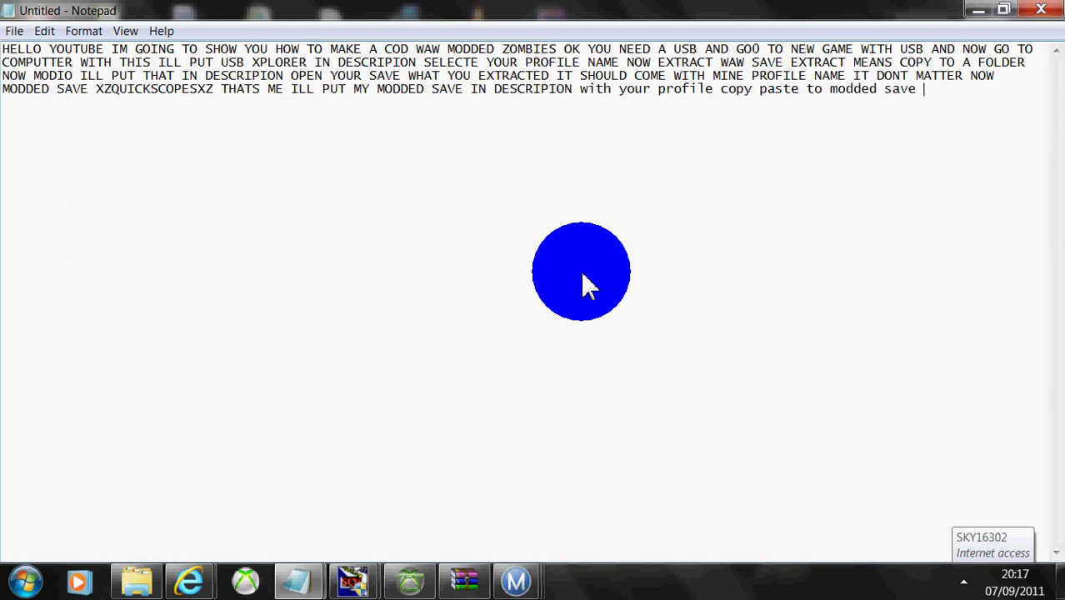
click(979, 10)
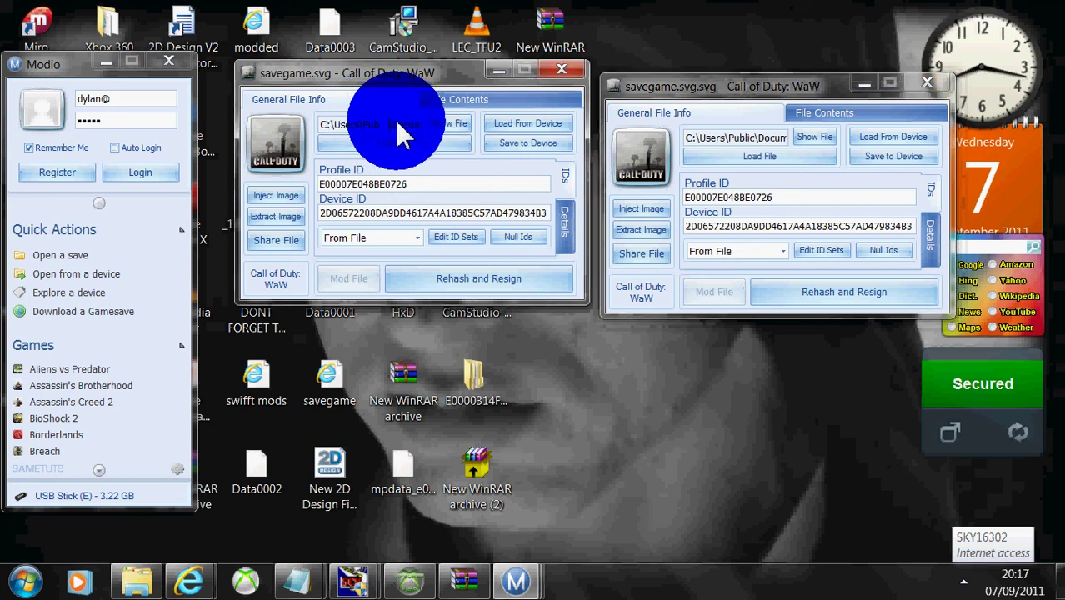
drag(402, 125, 294, 192)
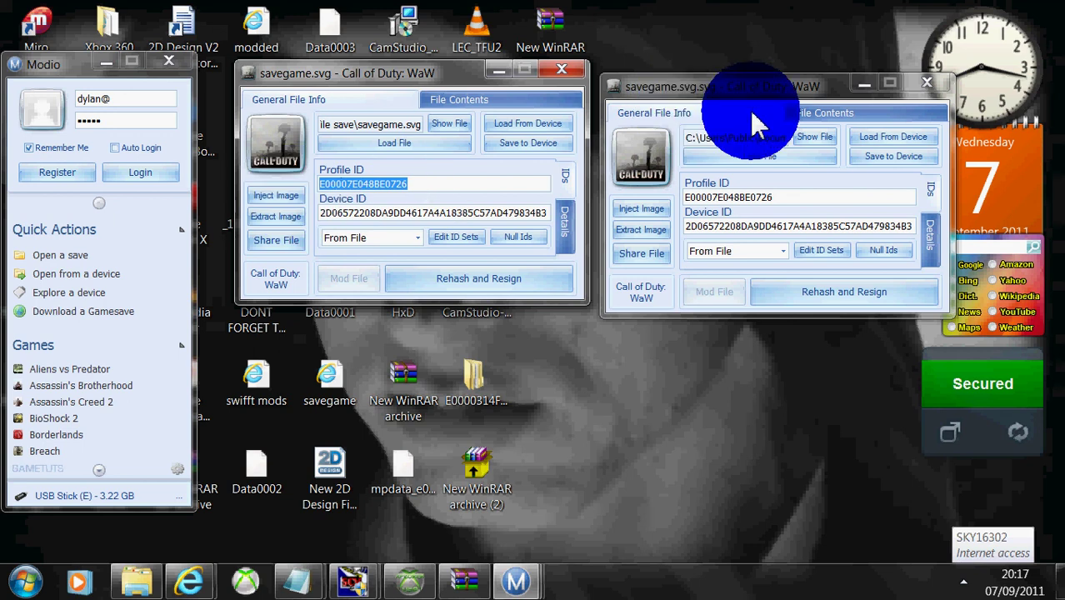
drag(742, 149, 352, 193)
right_click(350, 186)
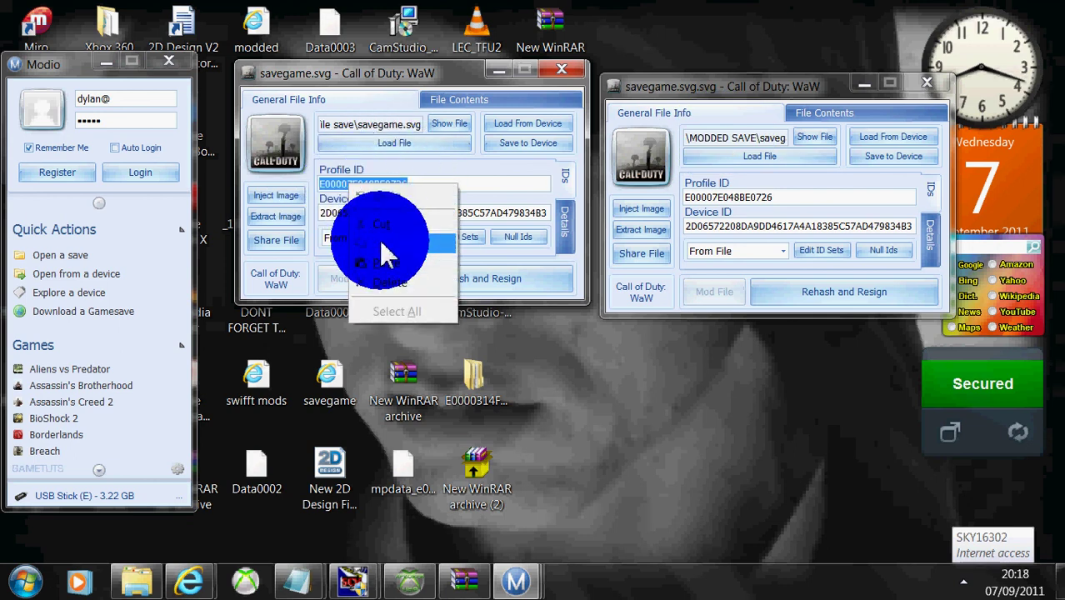
click(490, 188)
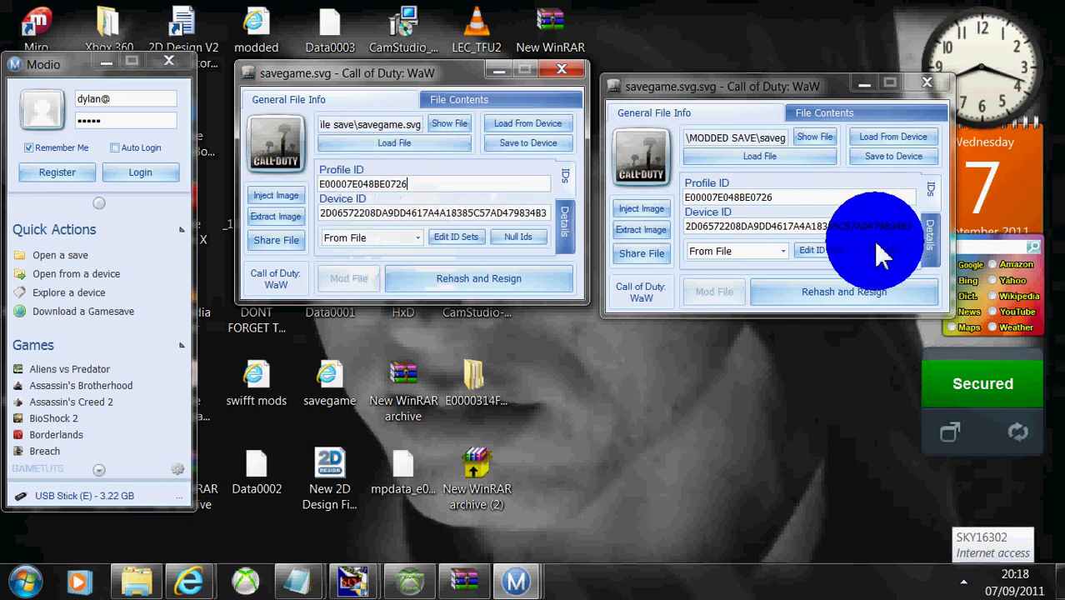
Step: Switch the modded save to Unnamed Set and replace its Profile ID with the one copied from the extracted save
click(771, 253)
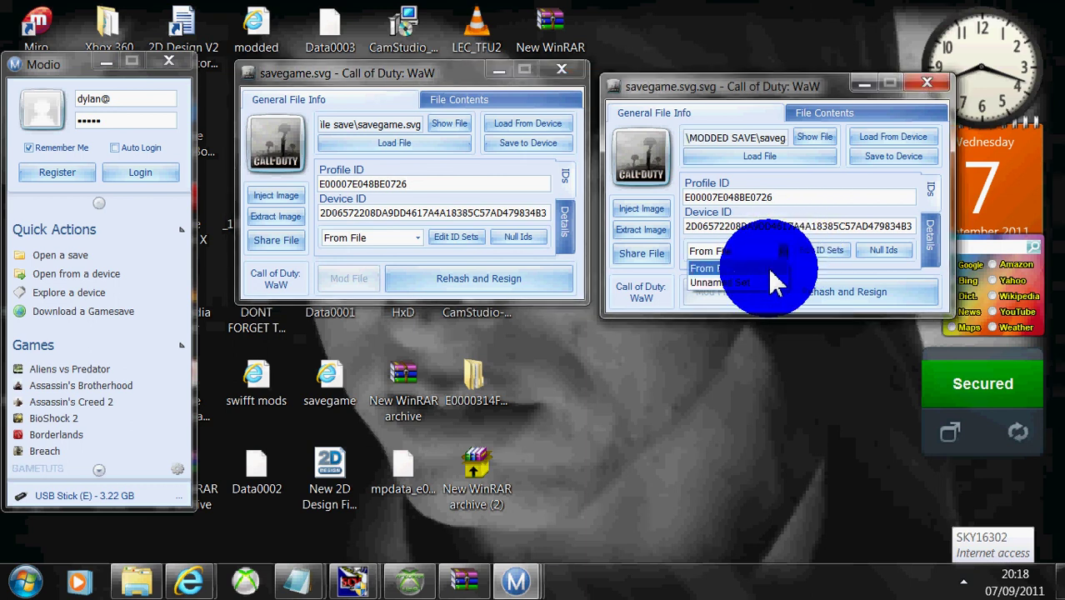
click(760, 280)
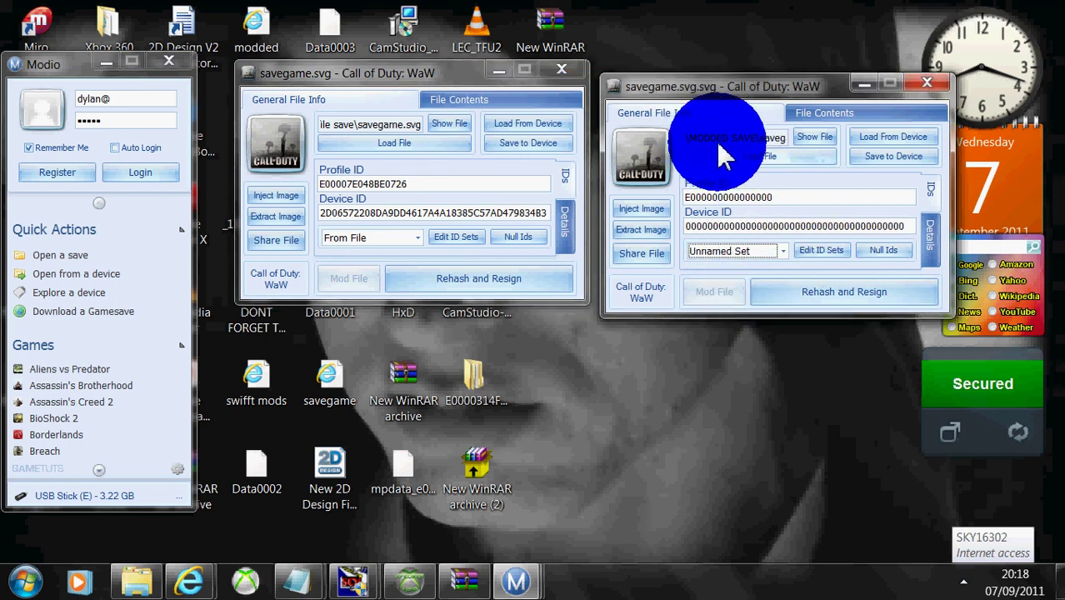
drag(467, 185, 325, 184)
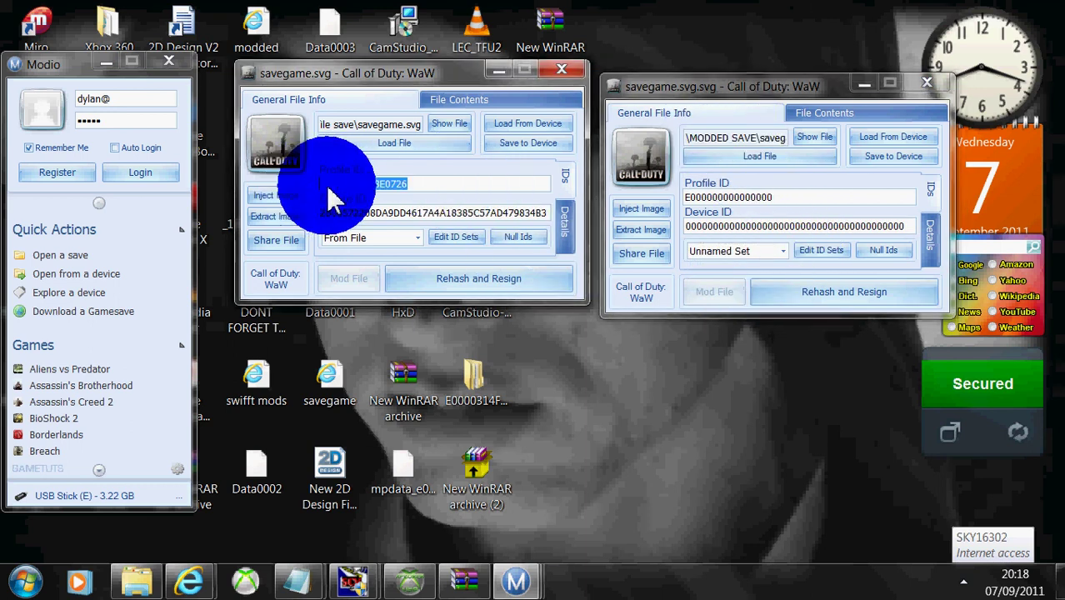
right_click(337, 199)
click(357, 248)
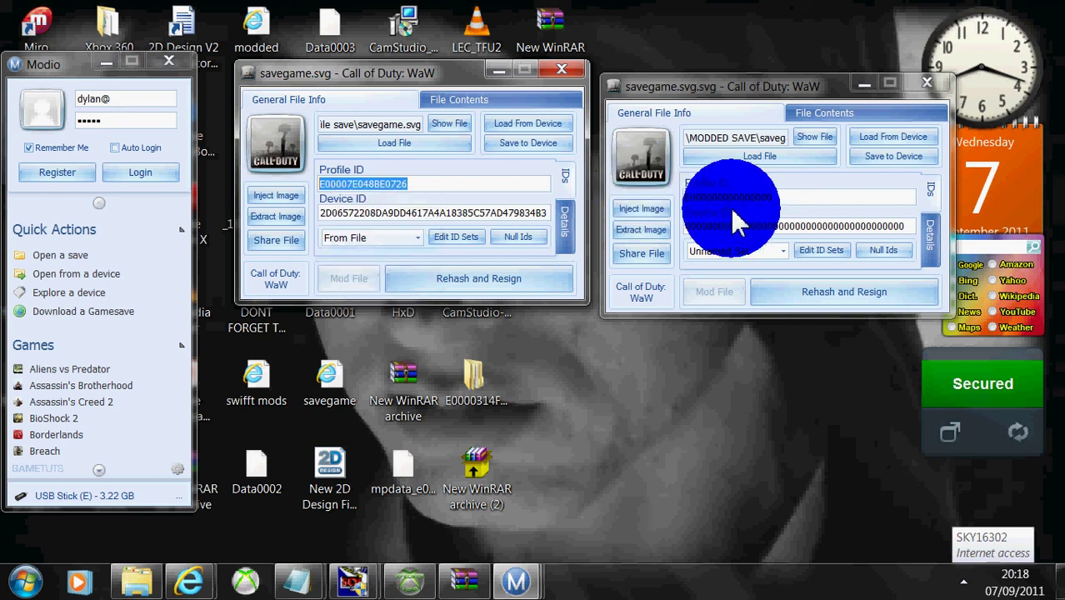
drag(783, 200, 630, 179)
right_click(699, 197)
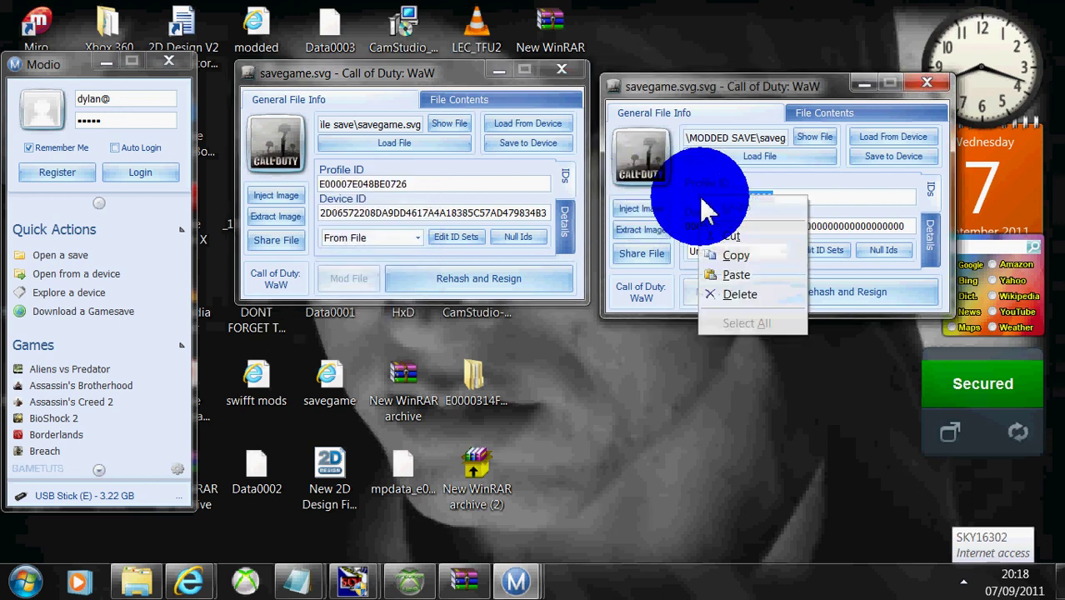
click(716, 275)
Step: Copy the extracted save's full Device ID and paste it over the modded save's Device ID
drag(552, 215, 333, 215)
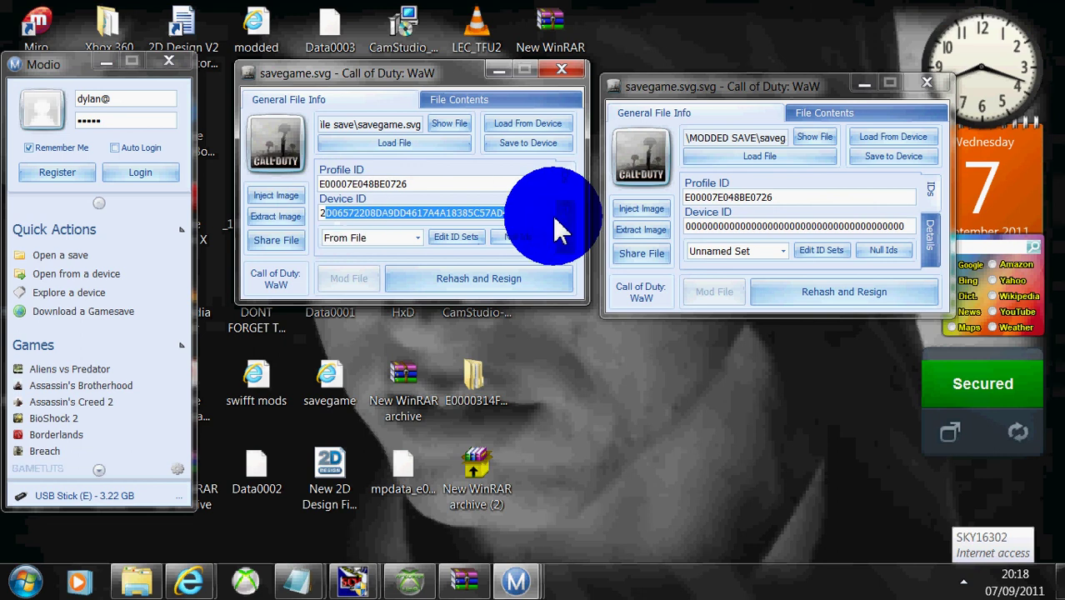
right_click(350, 229)
click(381, 275)
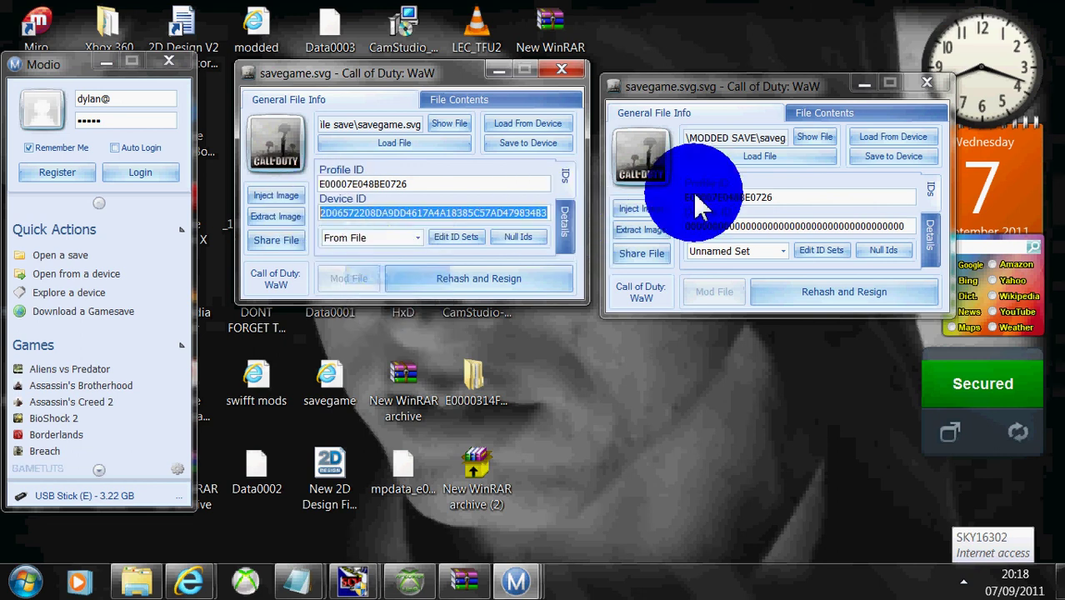
click(916, 227)
drag(916, 236, 682, 233)
right_click(694, 233)
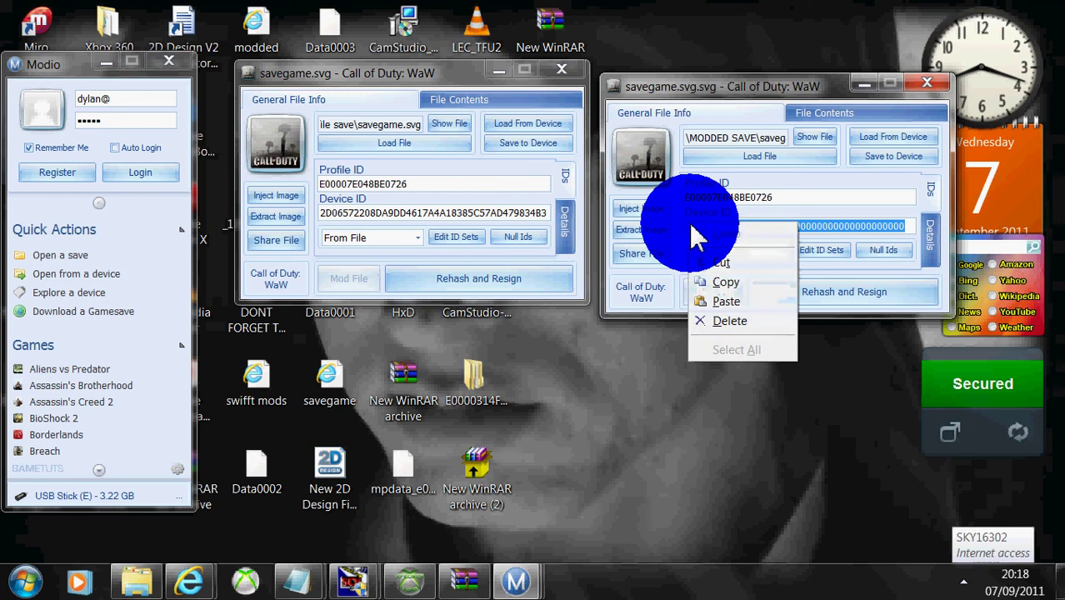
click(704, 302)
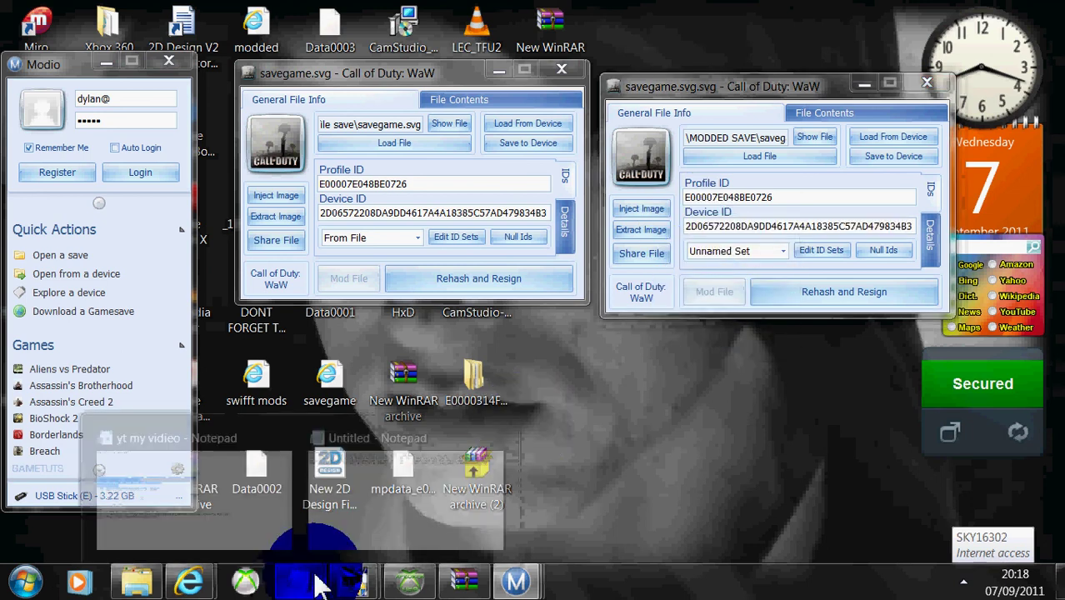
Step: Add "now reahash resign modded one" to the end of the Notepad note and return to Modio
click(392, 521)
key(alt+Tab)
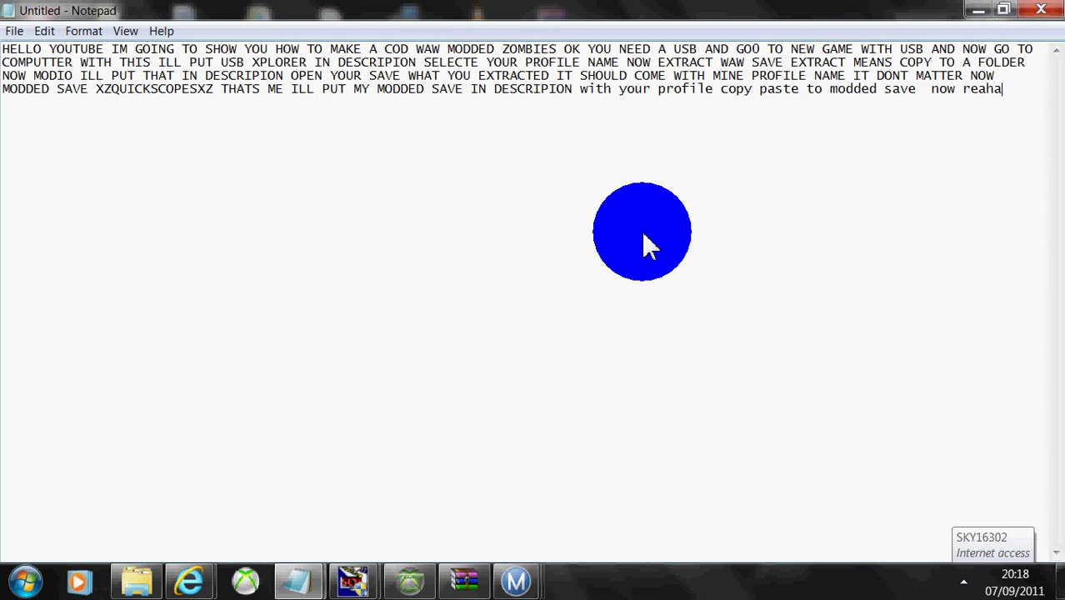
text(sh)
click(978, 10)
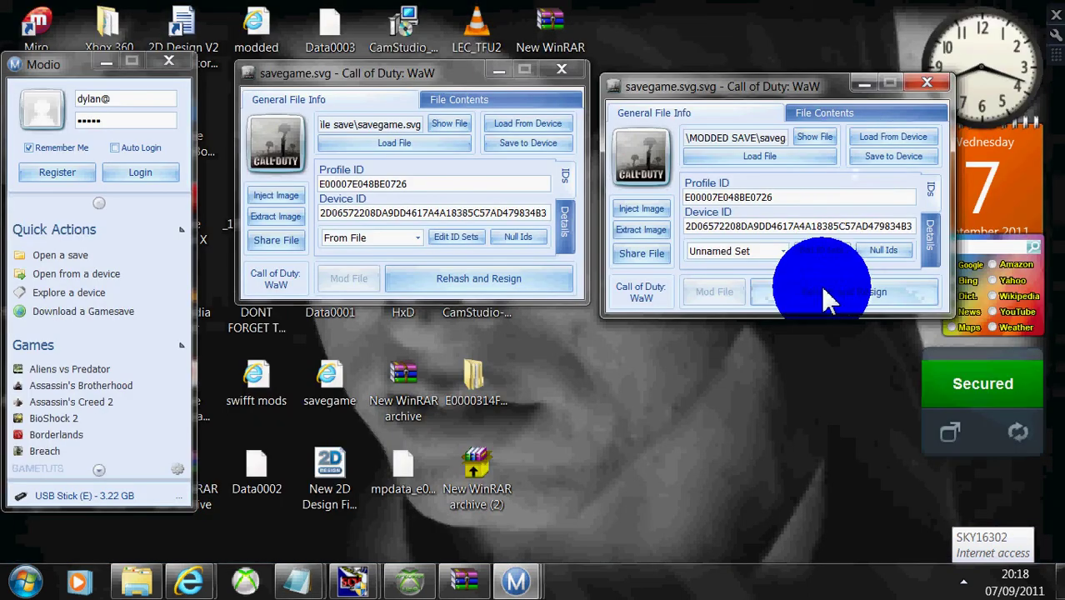
mouse_move(297, 579)
click(368, 525)
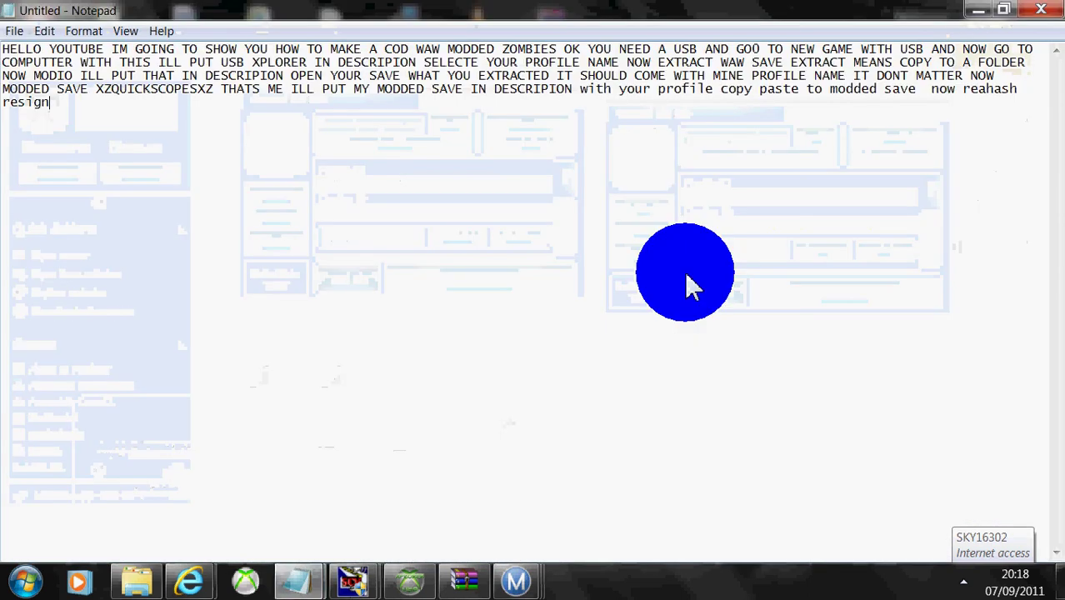
text(dded one)
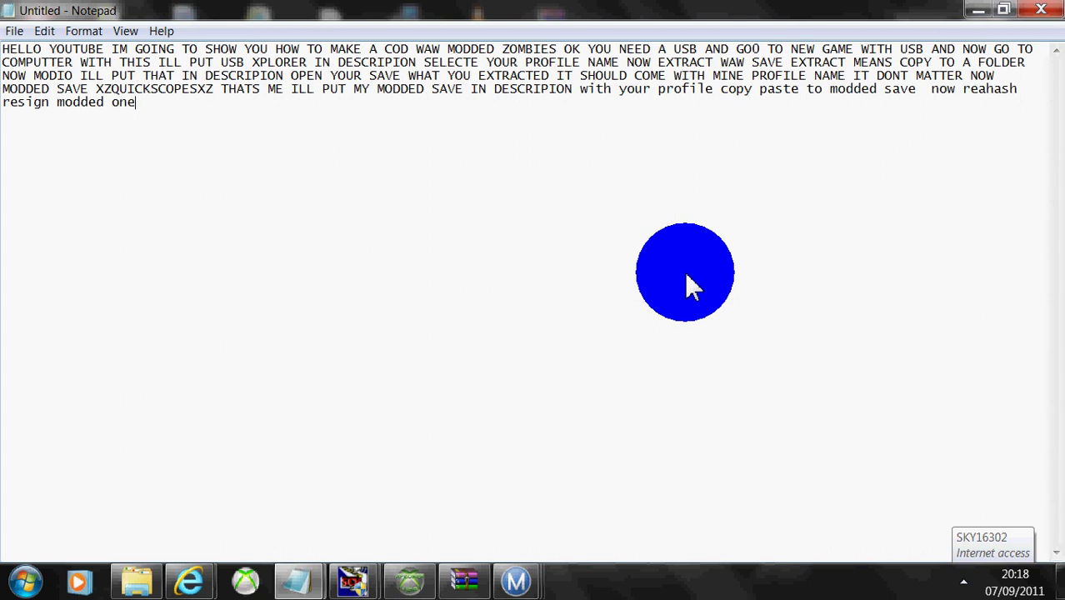
click(977, 11)
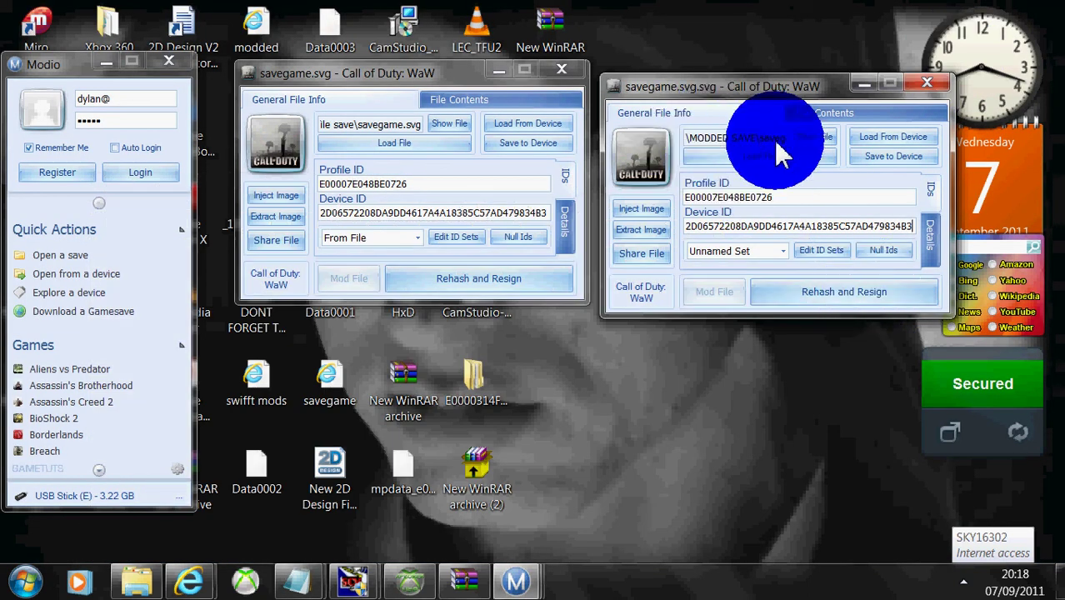
Step: Rehash and resign the modded save, and close both save windows
click(784, 285)
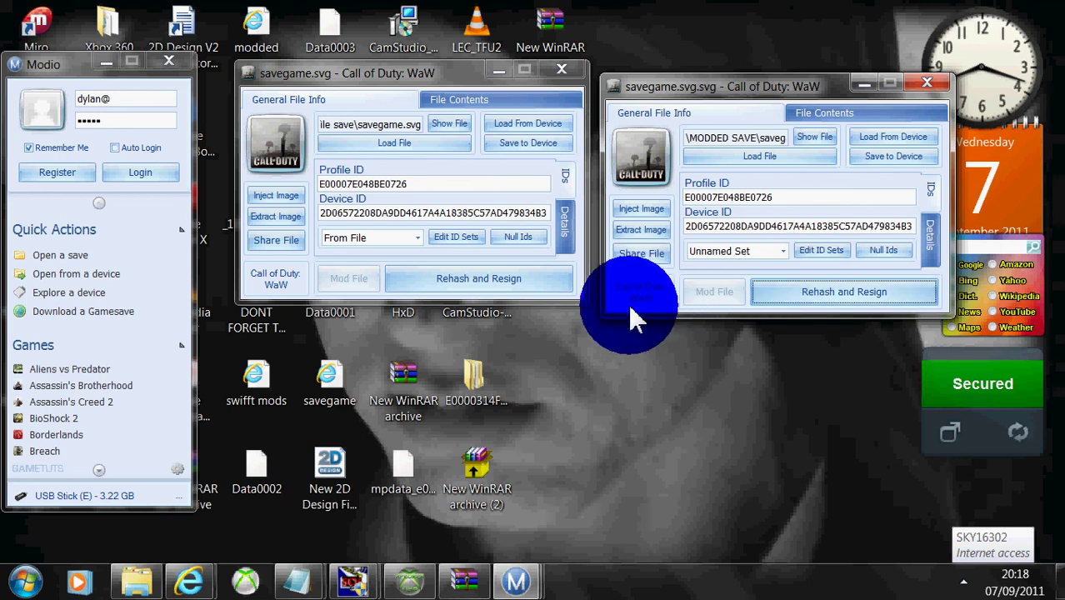
click(926, 82)
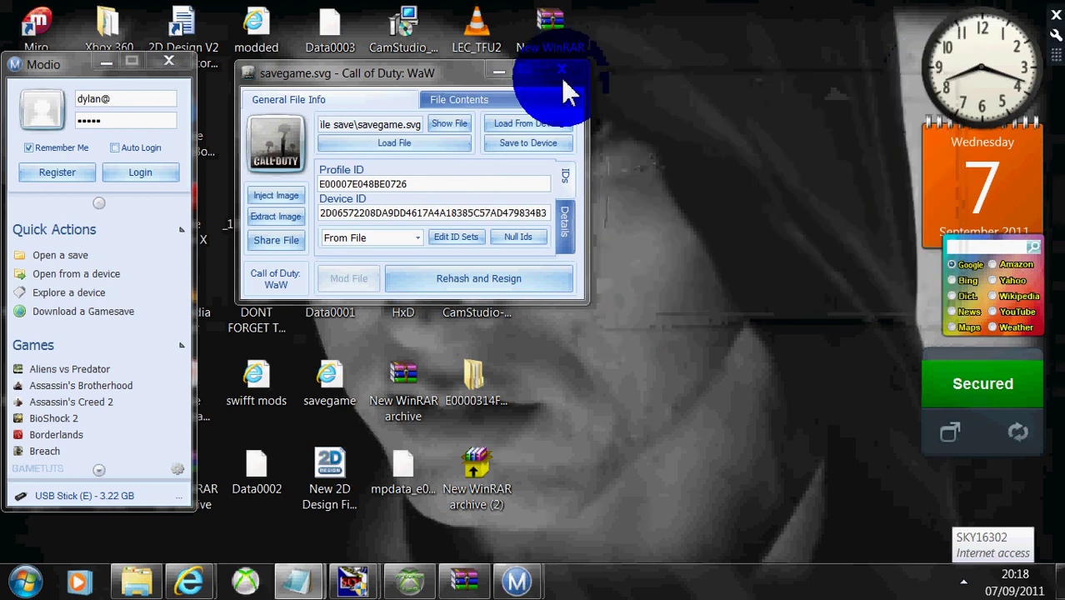
click(564, 73)
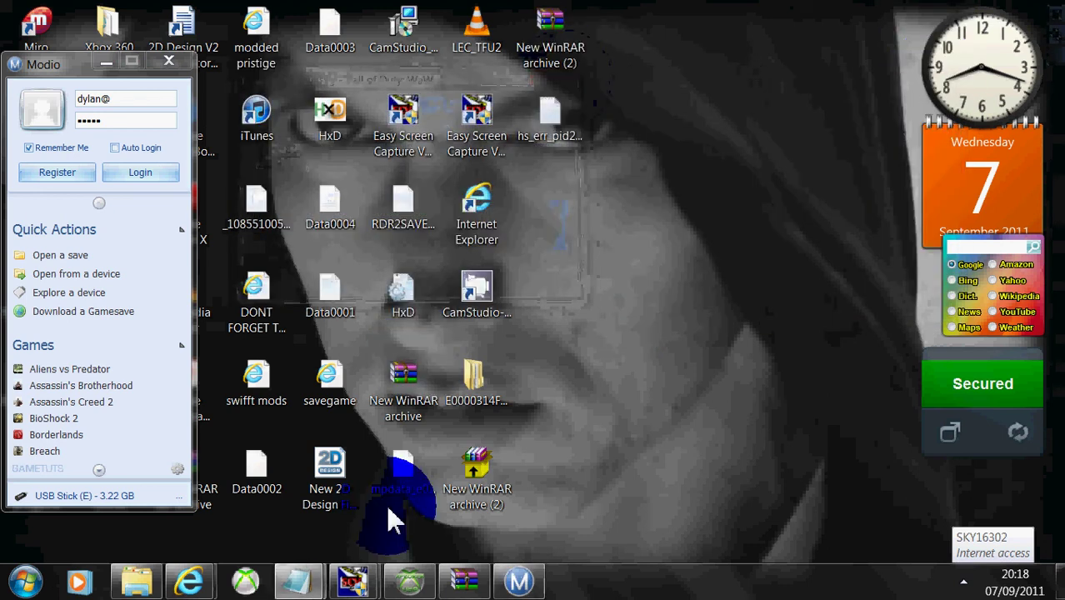
Step: Bring up Usb Xtaf Gui, add "delete inject inject means paste folder" to the end of the Notepad note, and return to Usb Xtaf Gui
click(400, 584)
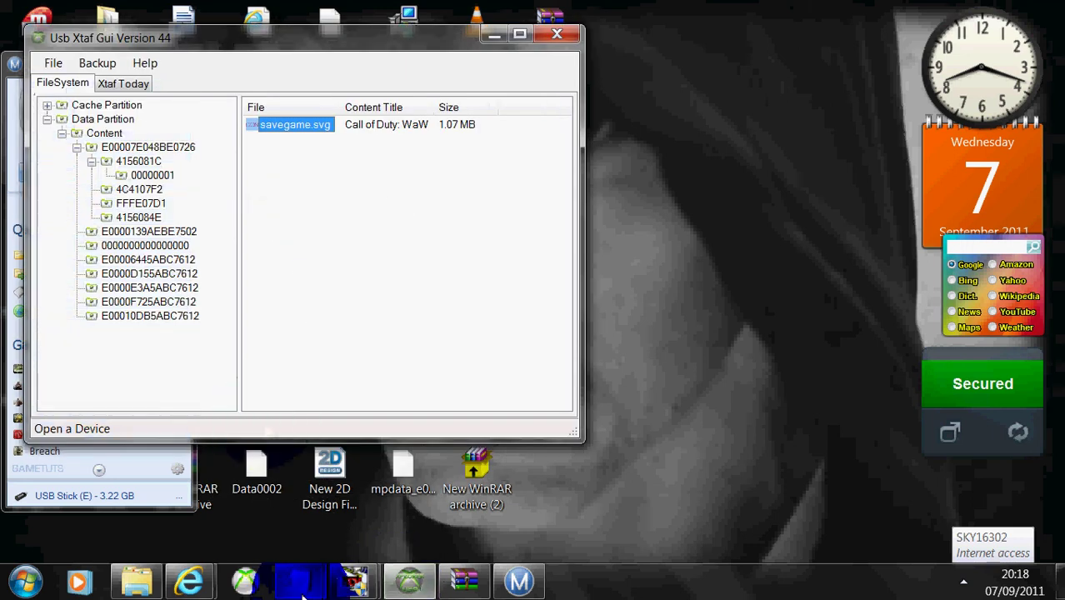
mouse_move(297, 581)
click(388, 527)
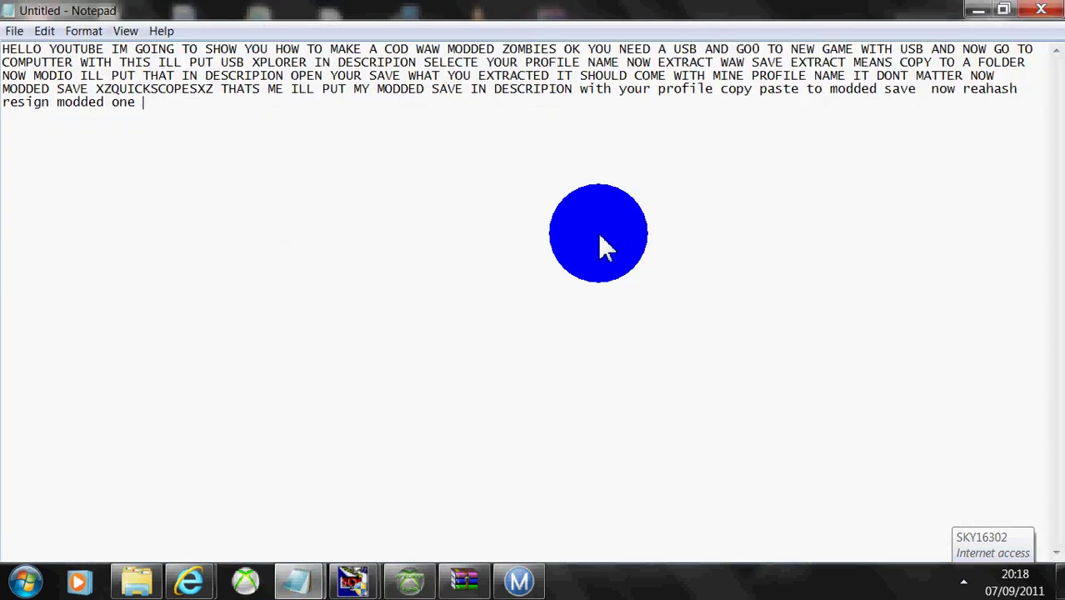
text(delete inject inject means)
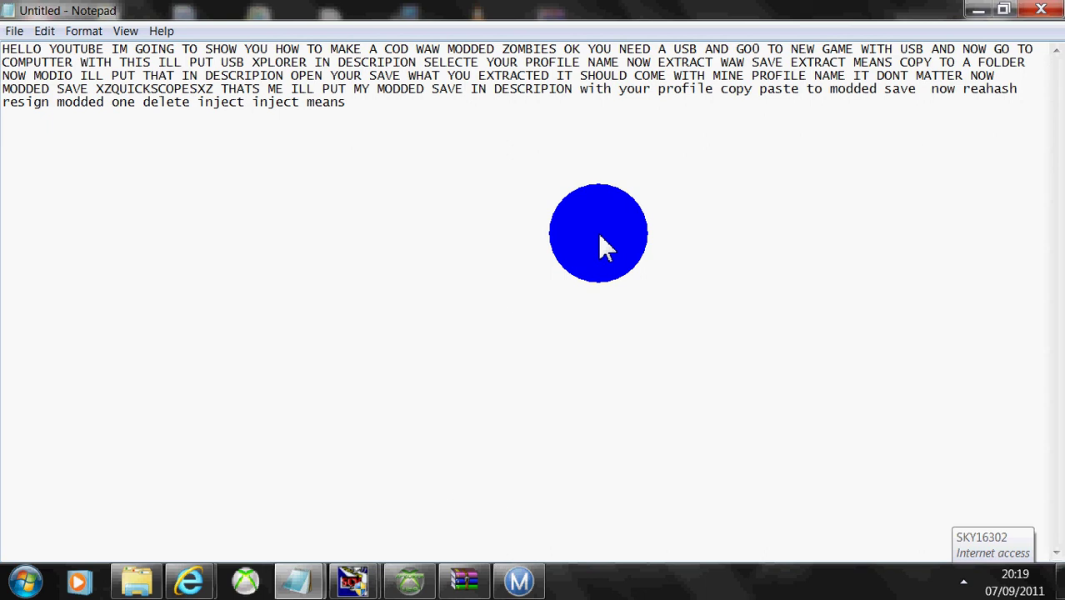
text(te folder)
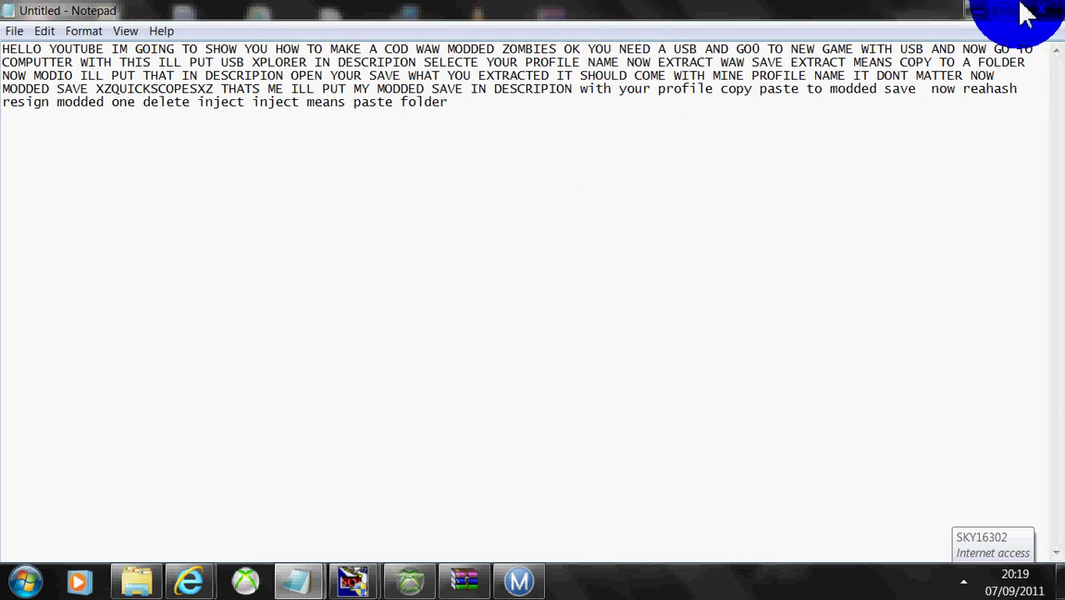
click(986, 13)
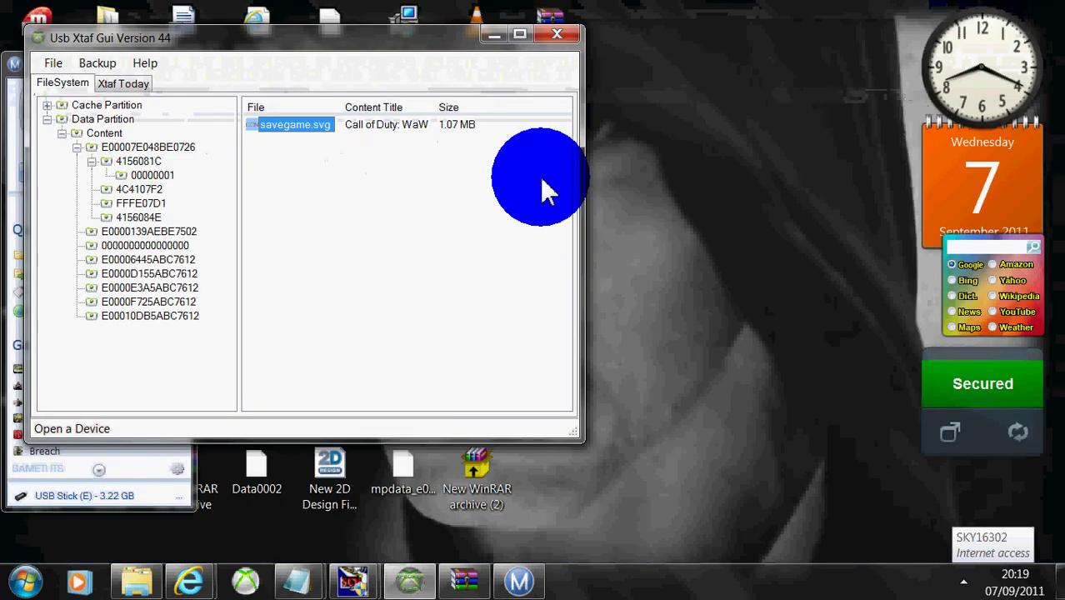
Step: Delete the original Call of Duty: WaW savegame.svg from the USB device's profile content
right_click(340, 125)
click(396, 156)
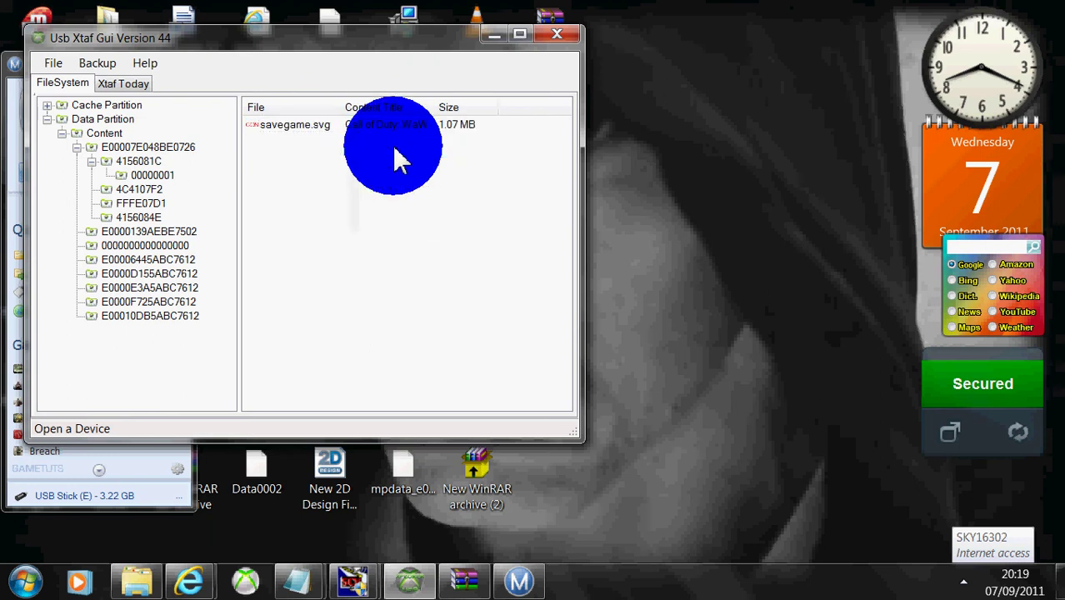
right_click(340, 127)
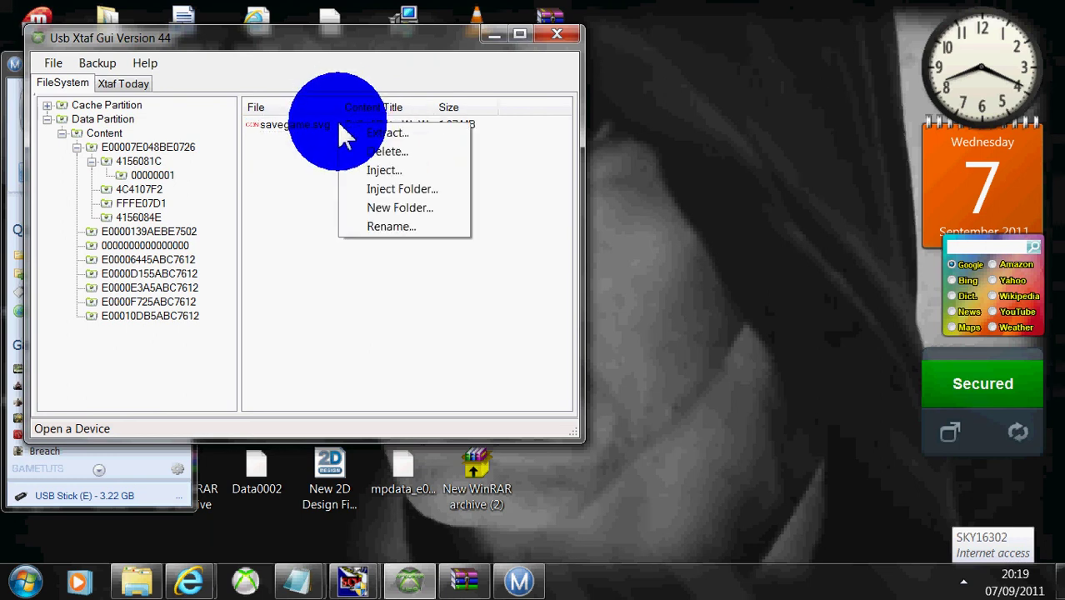
click(317, 129)
right_click(310, 126)
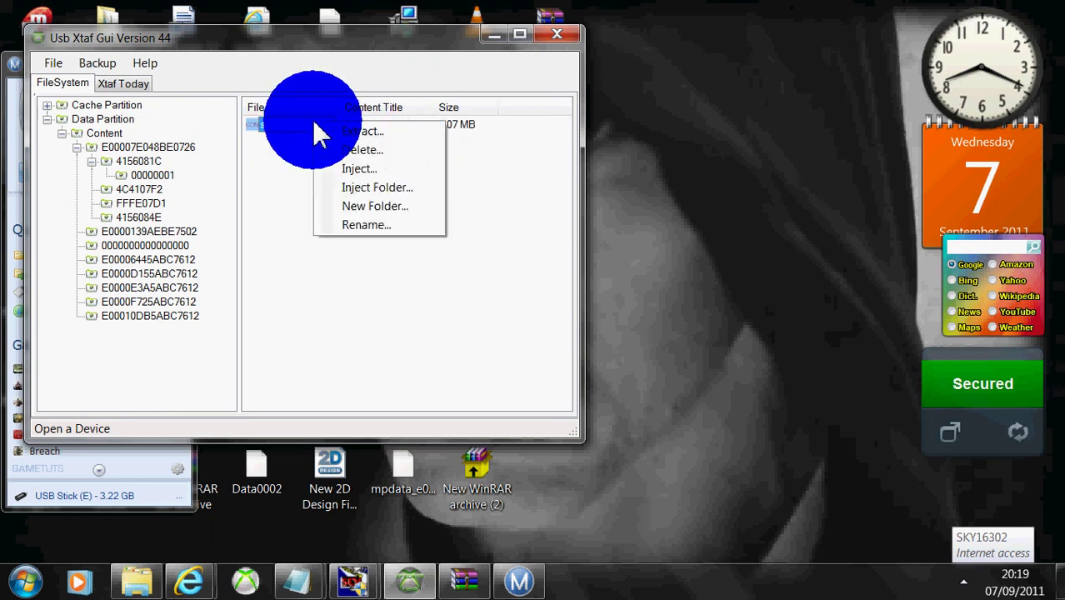
click(357, 154)
Step: Inject the modded savegame from the MODDED SAVE folder in Documents into the emptied save folder
right_click(359, 163)
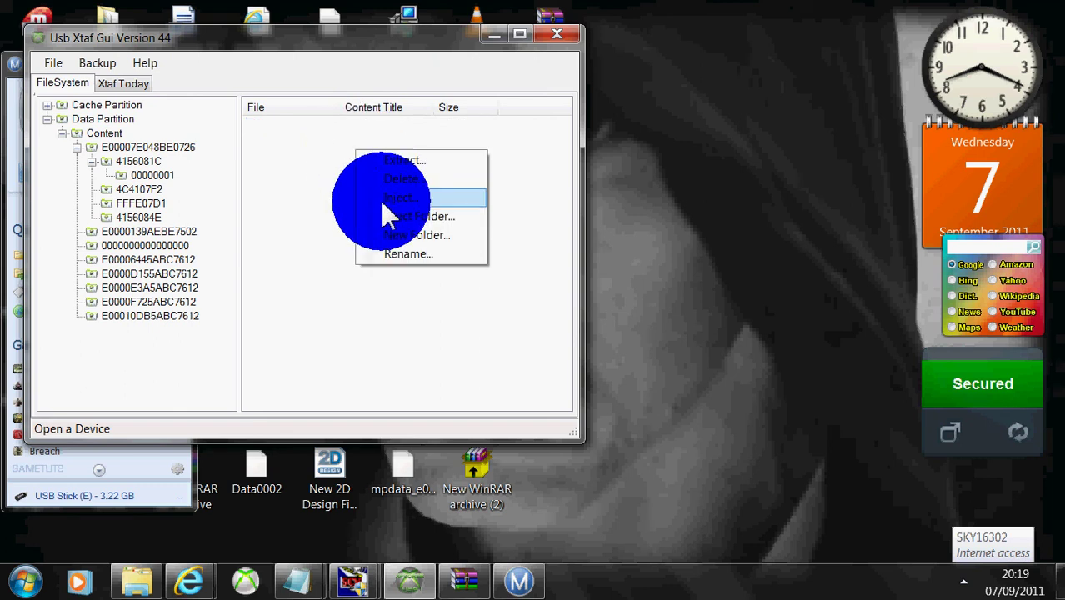
click(382, 199)
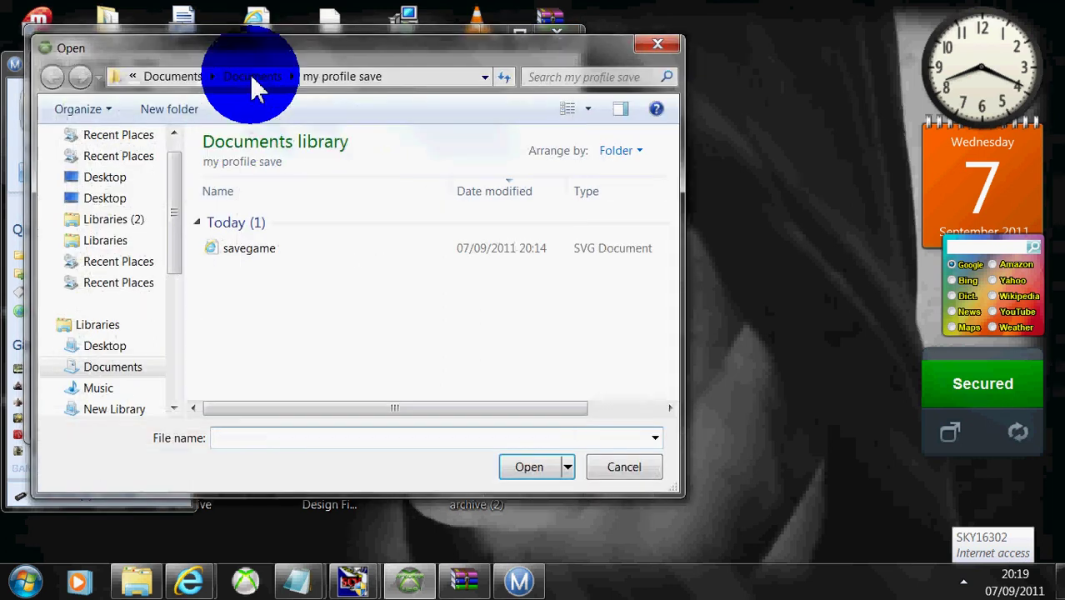
click(251, 75)
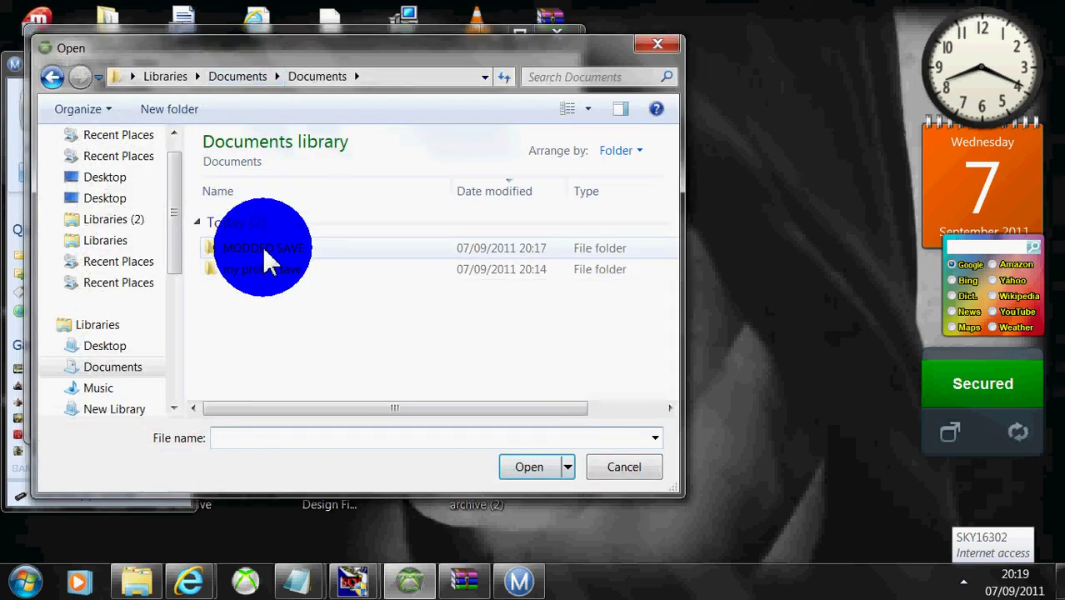
double_click(262, 247)
double_click(262, 246)
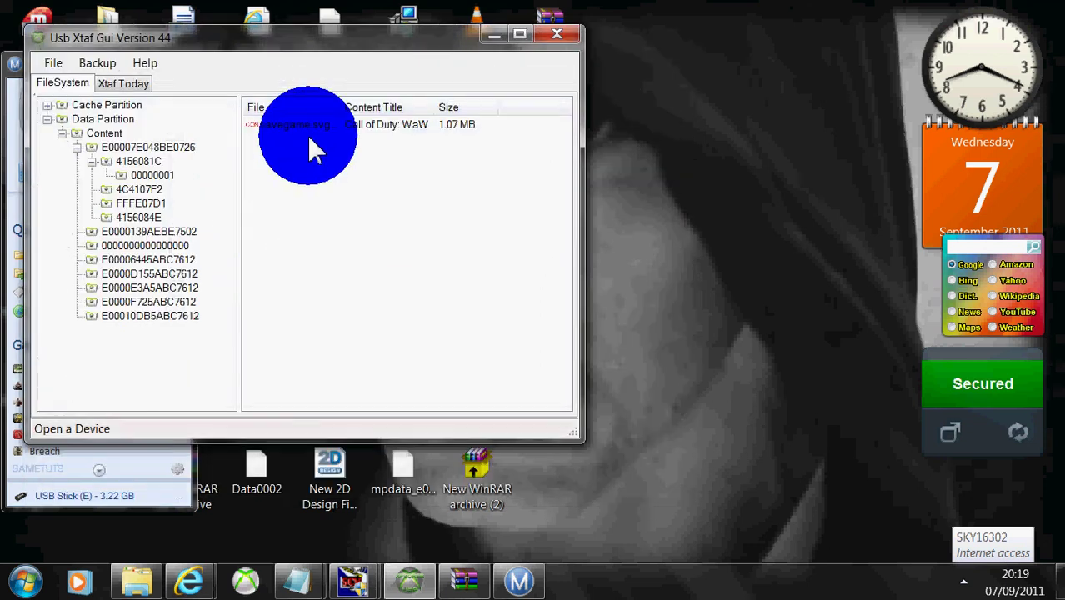
Step: Close the current USB drive in Usb Xtaf Gui and minimize its window
click(55, 64)
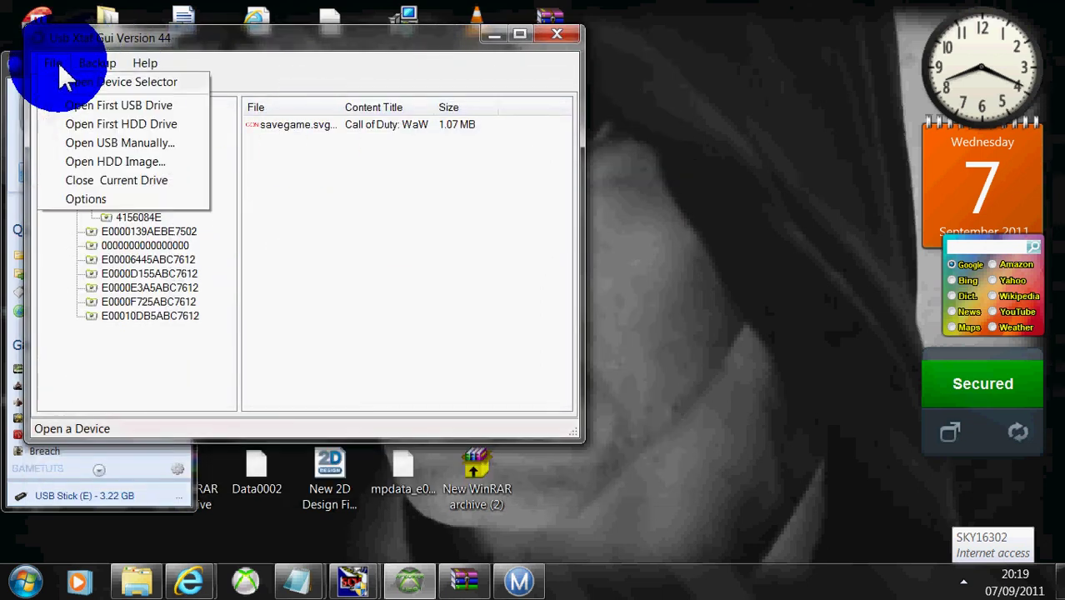
click(89, 185)
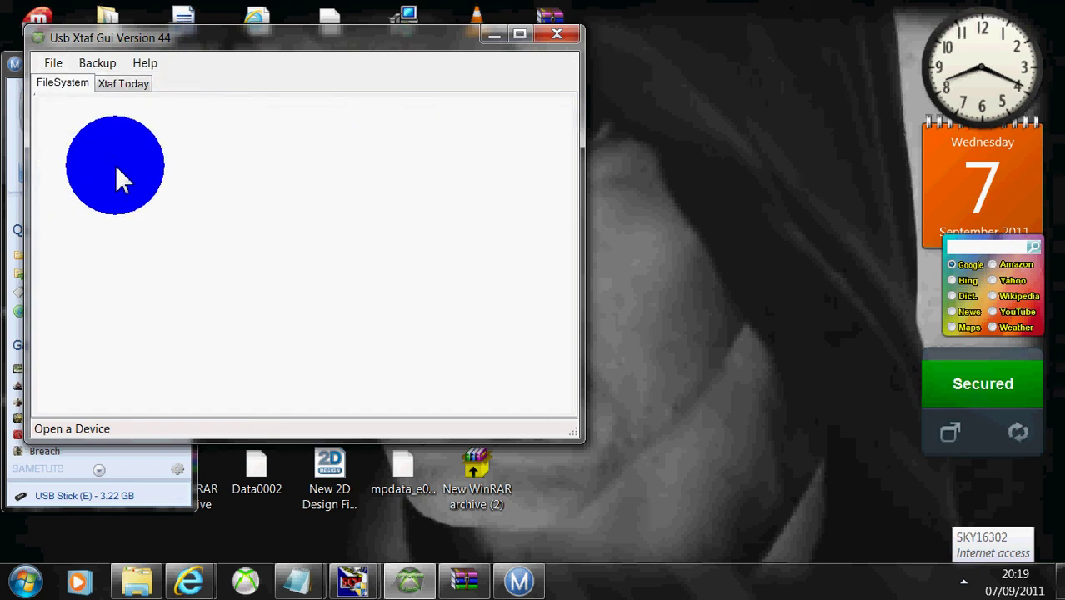
click(491, 36)
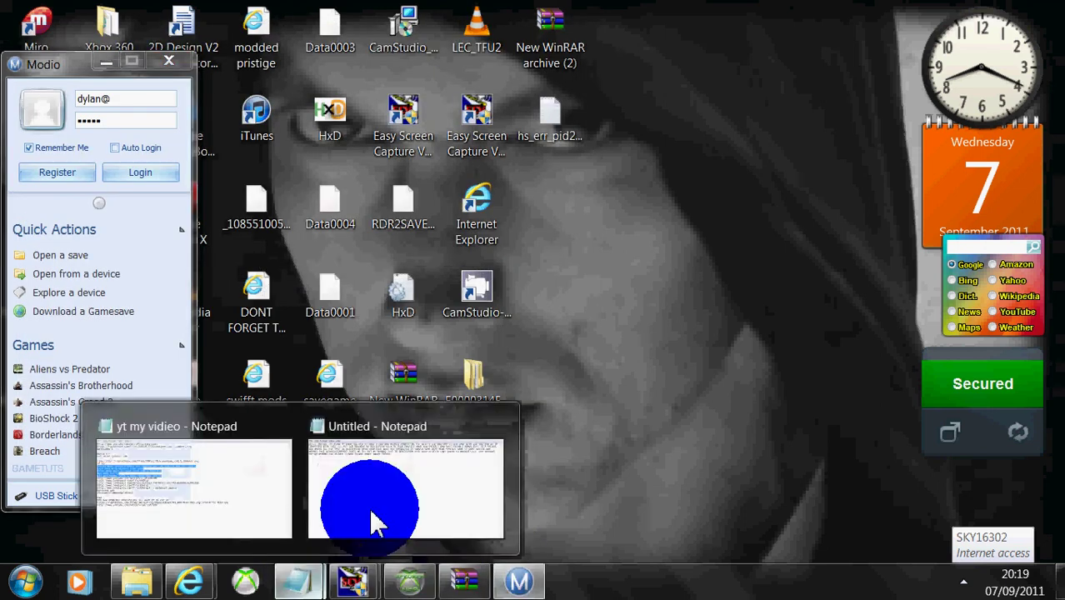
Step: Add "done good work" to the end of the untitled Notepad note and minimize it
click(373, 524)
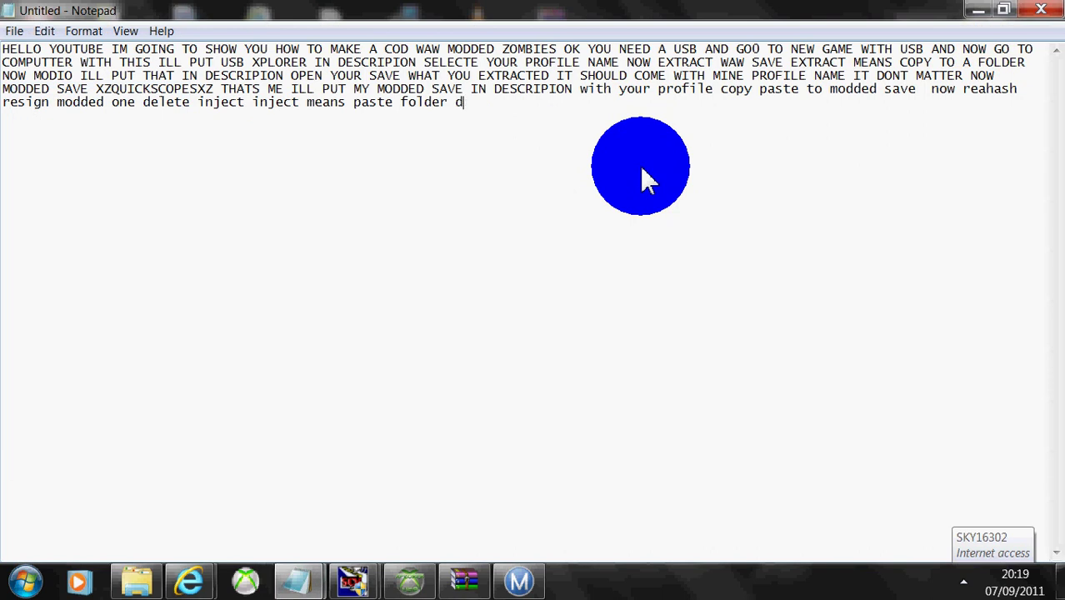
text(done go)
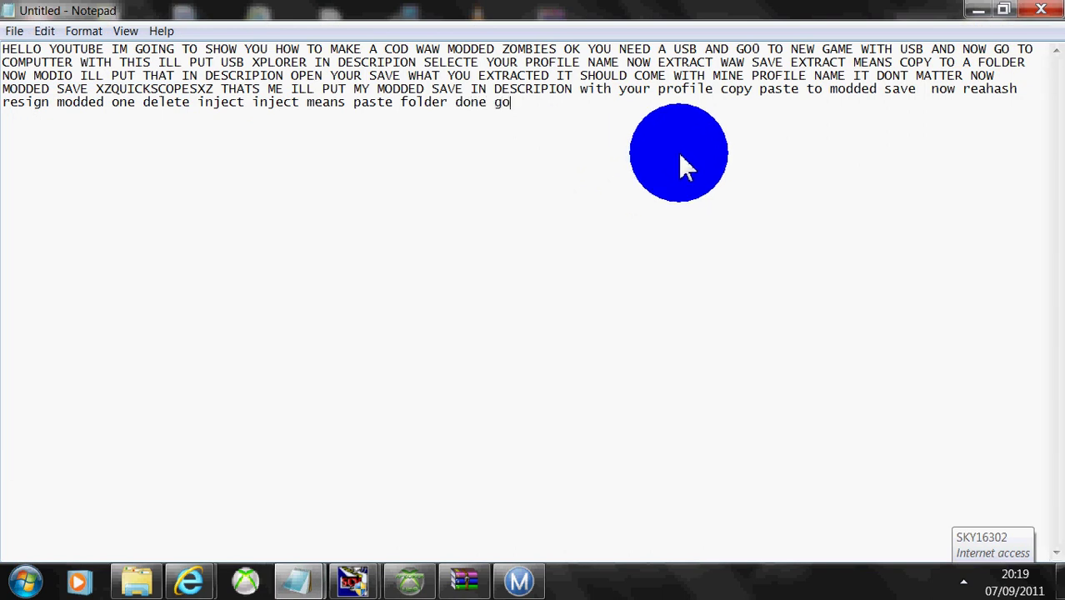
text(od work)
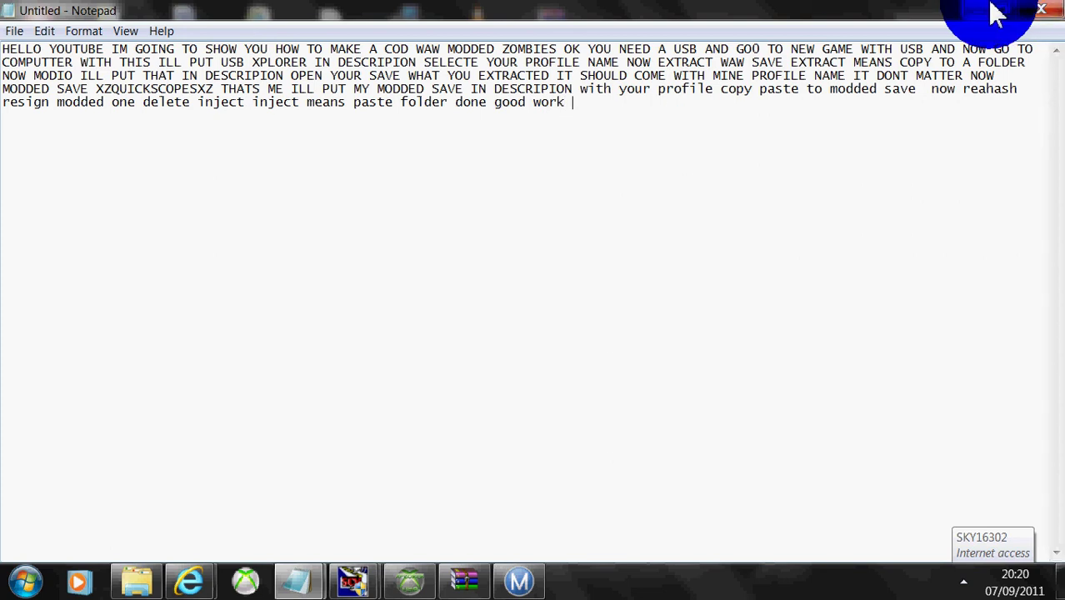
click(998, 13)
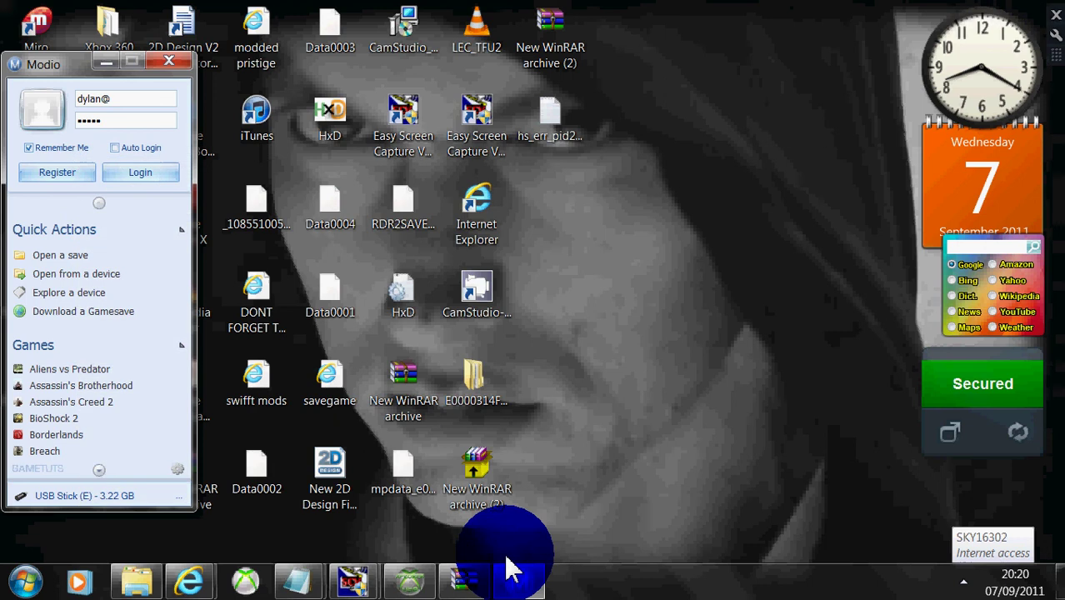
mouse_move(346, 585)
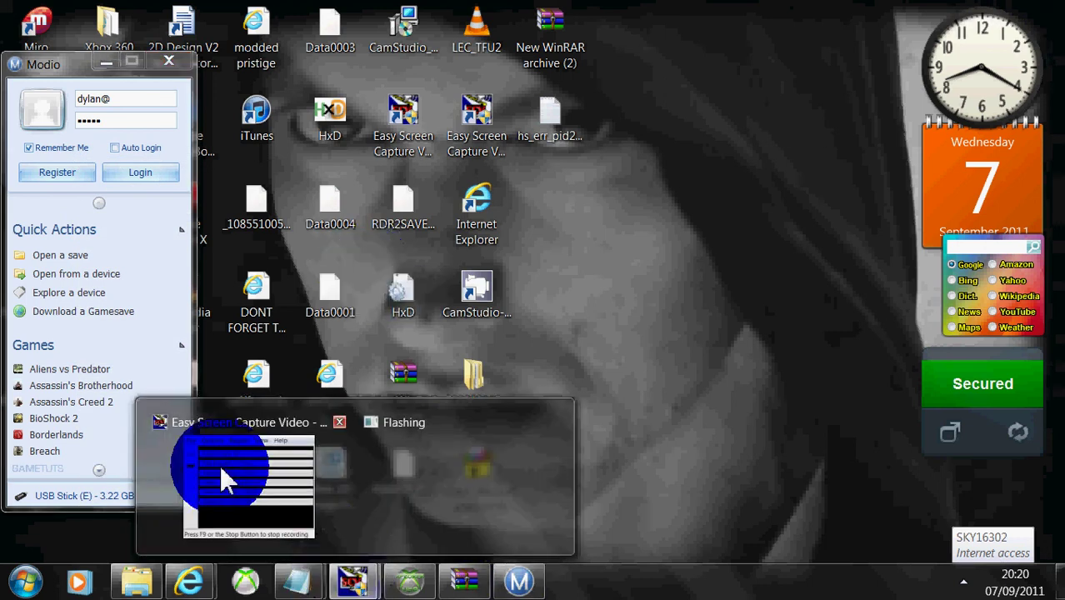